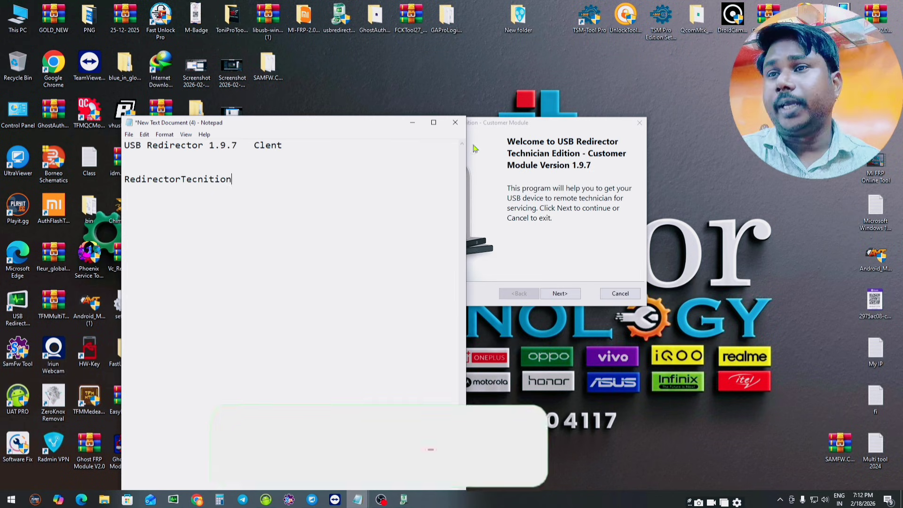
pyautogui.click(558, 123)
pyautogui.moveTo(559, 123)
pyautogui.mouseDown()
pyautogui.moveTo(496, 141)
pyautogui.moveTo(591, 141)
pyautogui.moveTo(550, 132)
pyautogui.mouseUp()
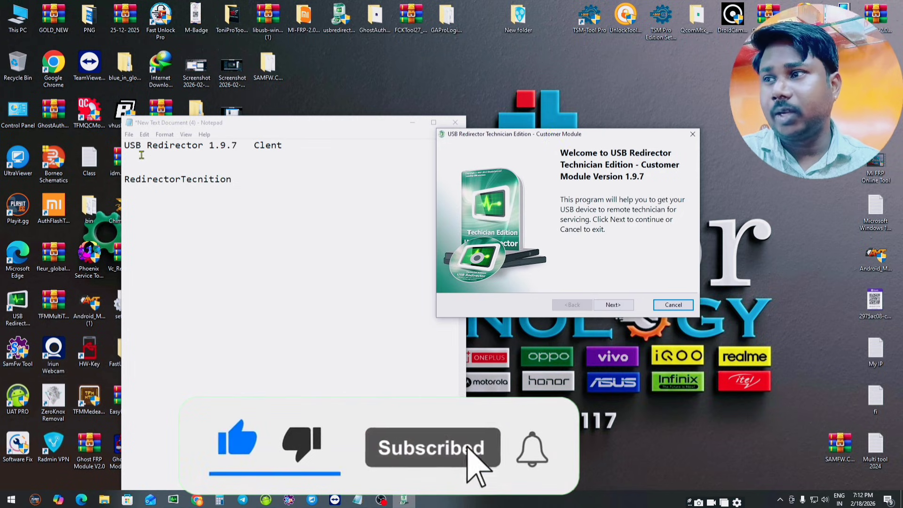
pyautogui.moveTo(125, 146); pyautogui.dragTo(266, 137)
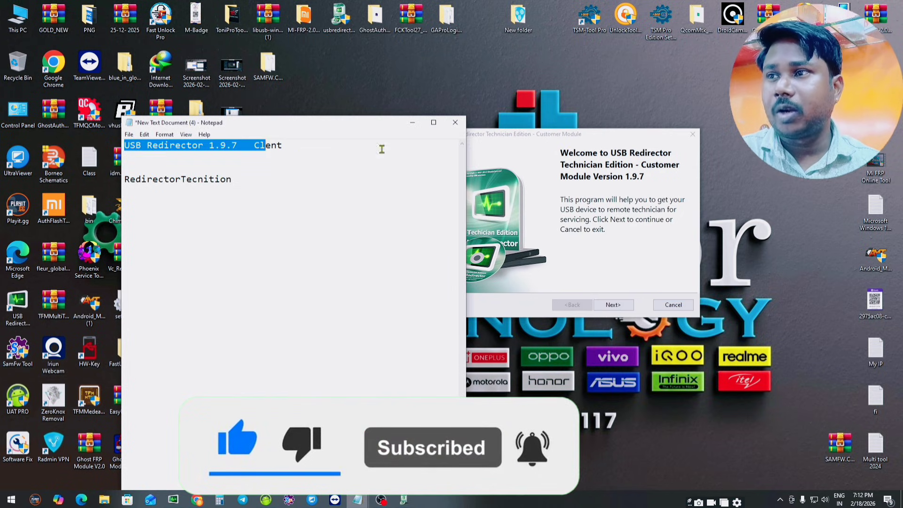
pyautogui.click(260, 146)
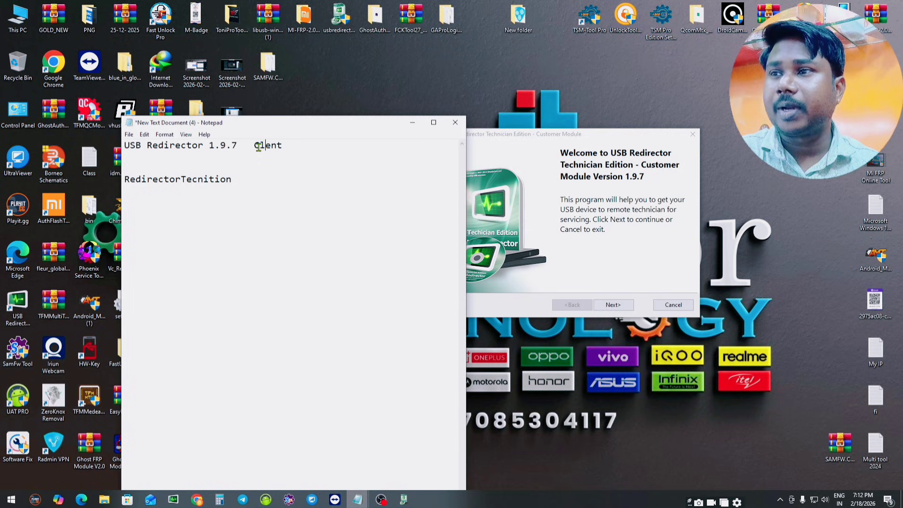
pyautogui.moveTo(130, 145); pyautogui.dragTo(283, 145)
pyautogui.click(548, 156)
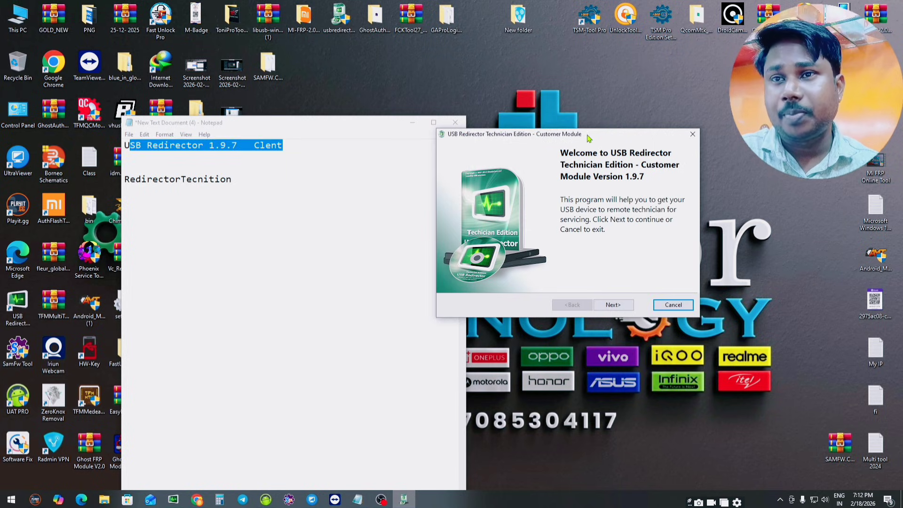
pyautogui.moveTo(588, 139); pyautogui.dragTo(552, 128)
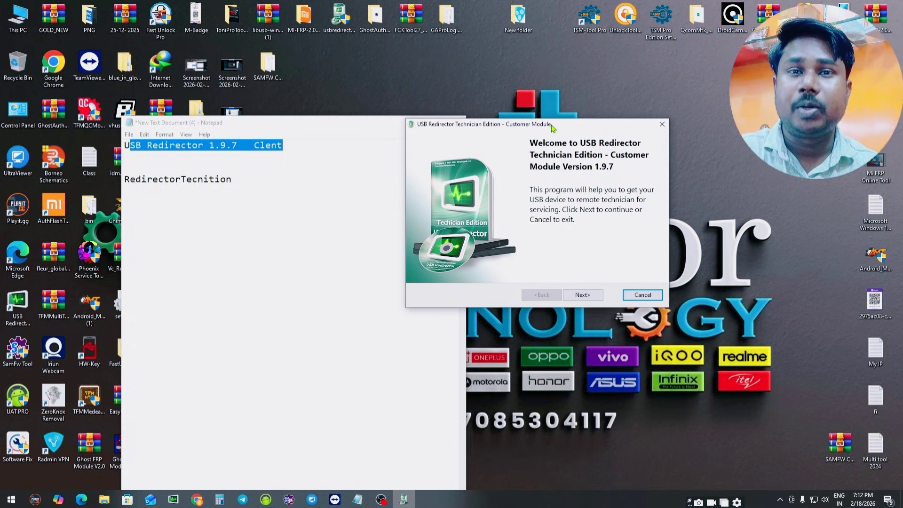
pyautogui.moveTo(124, 179); pyautogui.dragTo(233, 180)
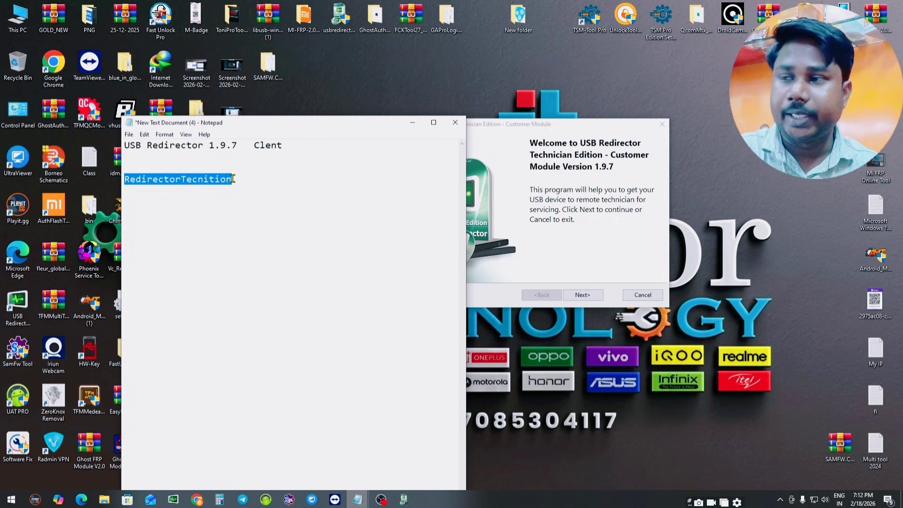
pyautogui.click(143, 183)
pyautogui.moveTo(130, 179); pyautogui.dragTo(231, 181)
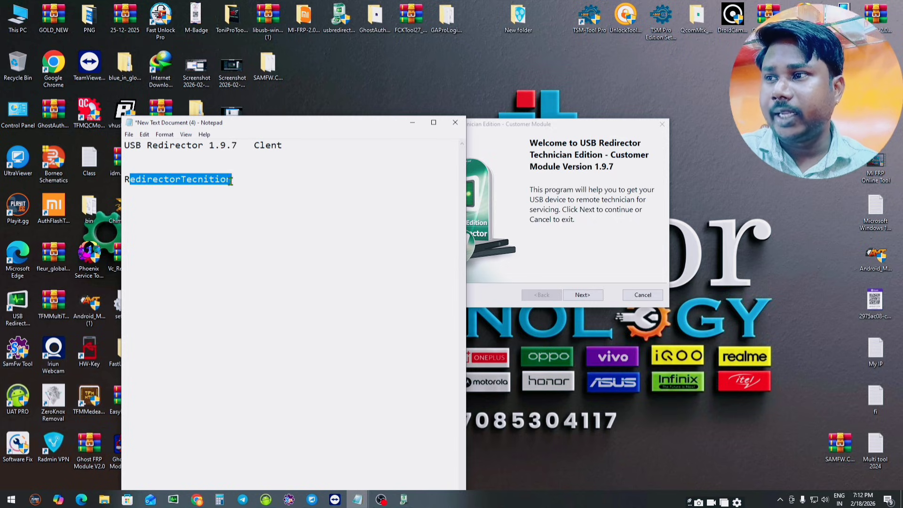
pyautogui.click(243, 181)
pyautogui.moveTo(308, 130); pyautogui.dragTo(271, 130)
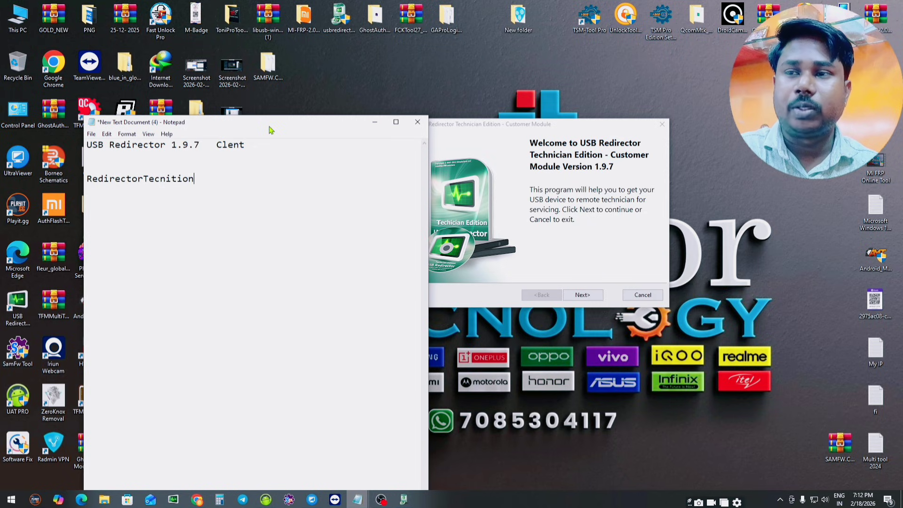
pyautogui.moveTo(492, 125); pyautogui.dragTo(418, 133)
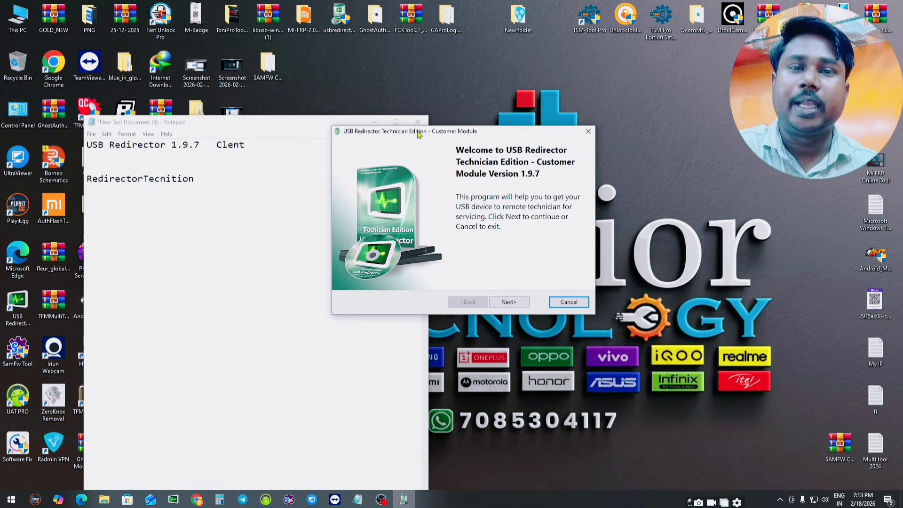
pyautogui.moveTo(418, 135); pyautogui.dragTo(290, 185)
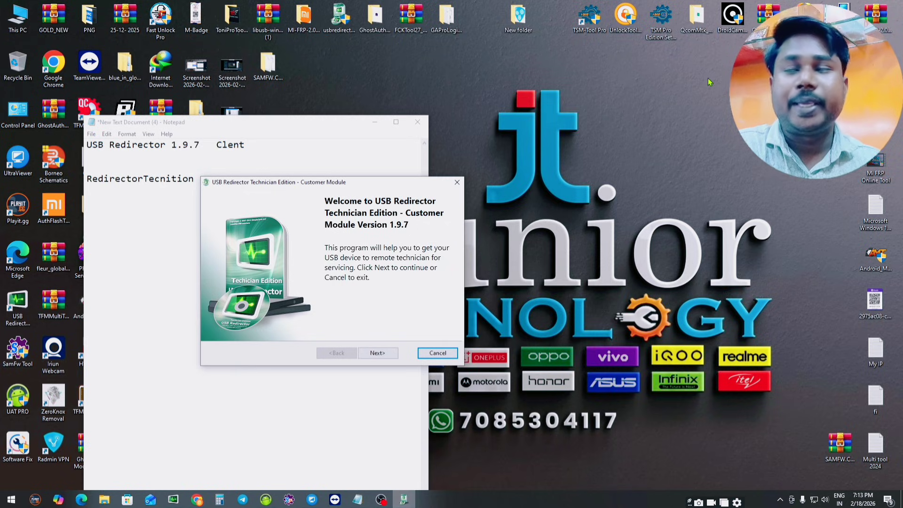
pyautogui.moveTo(356, 185); pyautogui.dragTo(457, 177)
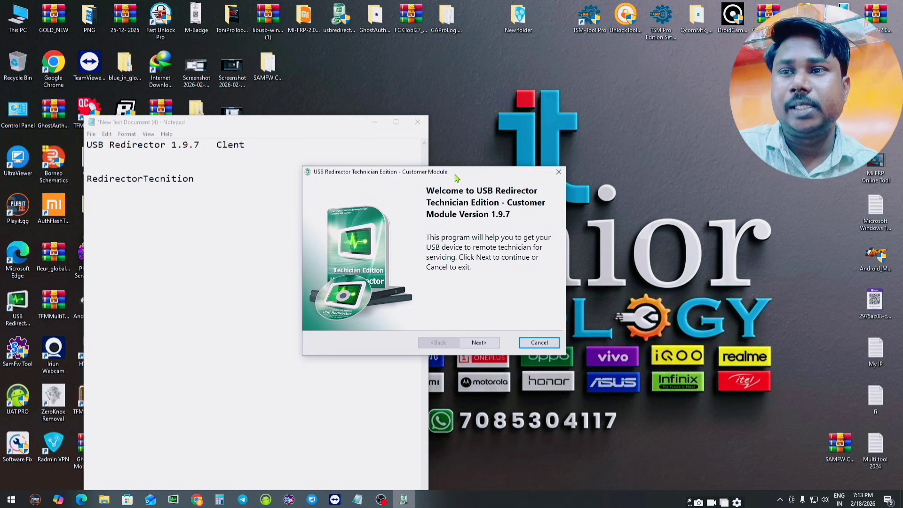
pyautogui.moveTo(440, 172); pyautogui.dragTo(510, 165)
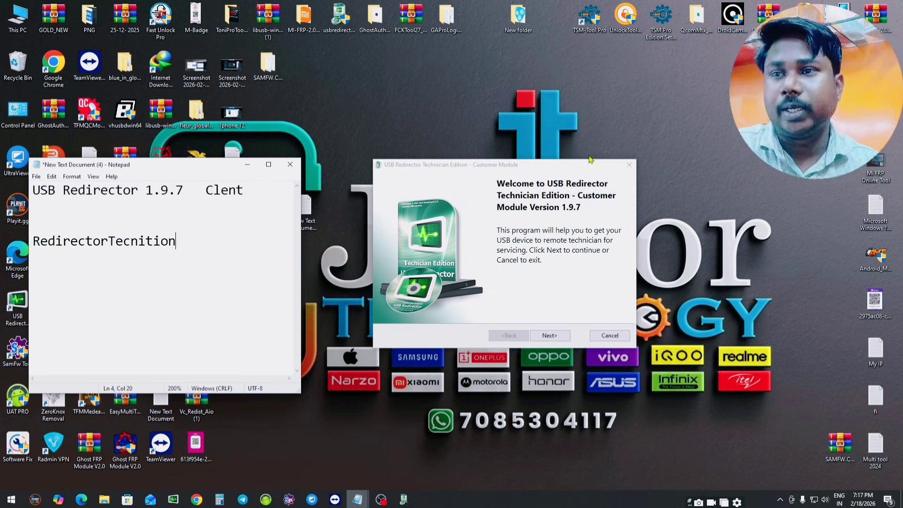
pyautogui.moveTo(487, 171); pyautogui.dragTo(433, 180)
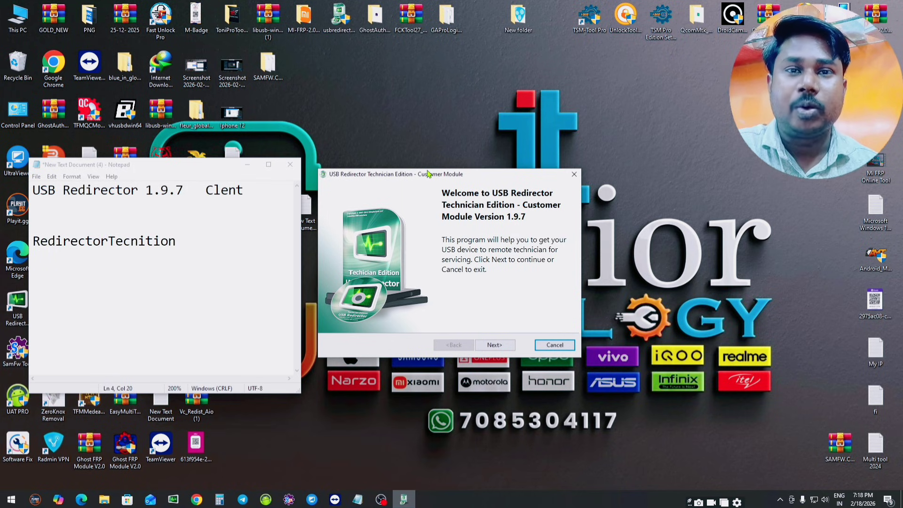
pyautogui.moveTo(428, 174); pyautogui.dragTo(411, 154)
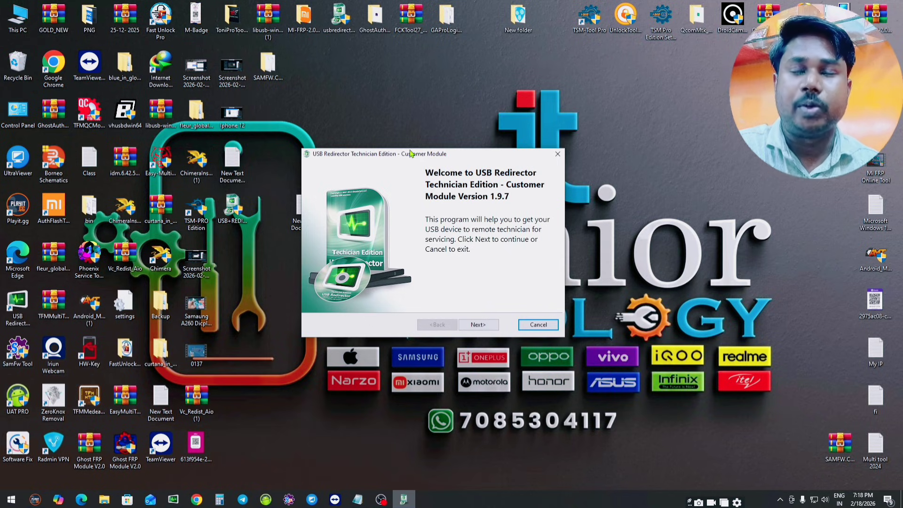
pyautogui.moveTo(411, 154); pyautogui.dragTo(405, 166)
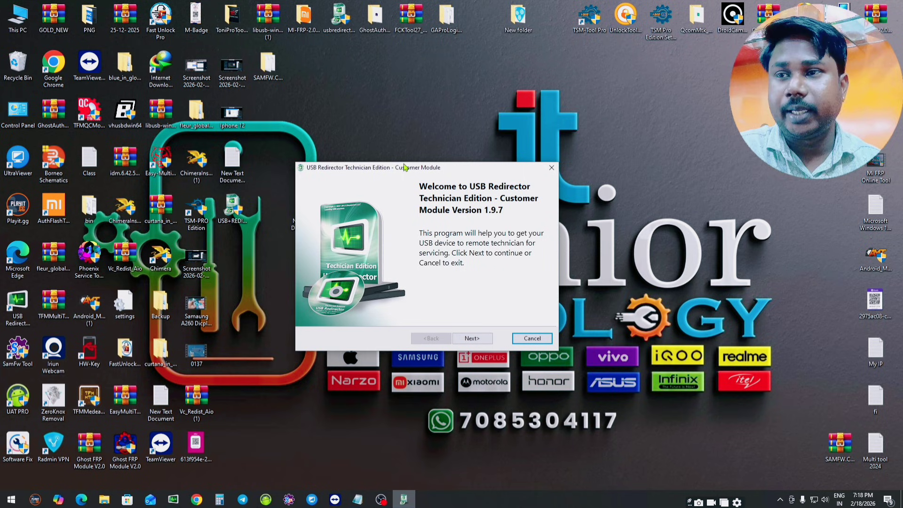
pyautogui.moveTo(404, 167); pyautogui.dragTo(393, 169)
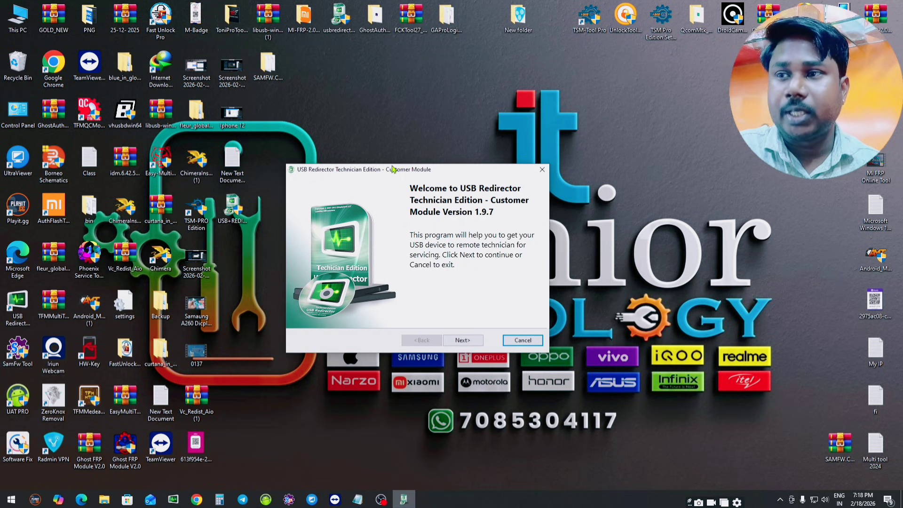
pyautogui.moveTo(393, 169); pyautogui.dragTo(426, 157)
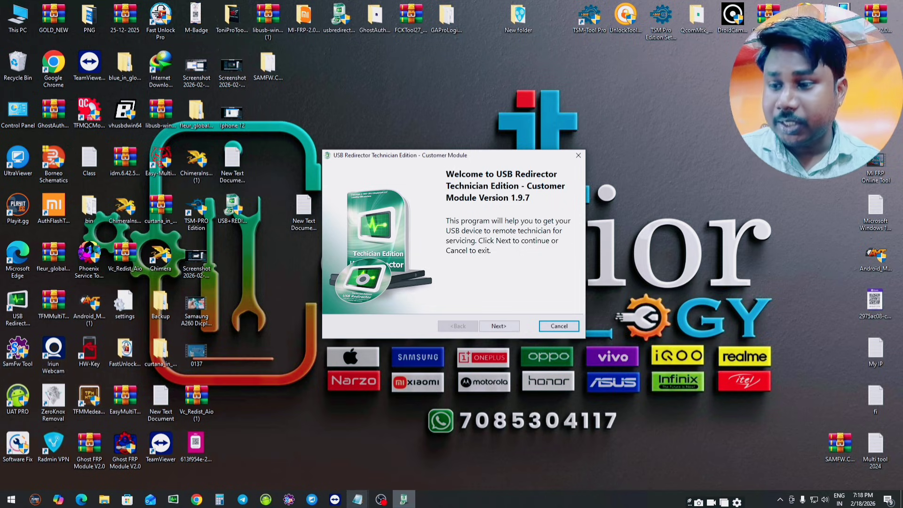
# Step: Switch to the setup folder and open the USB Redirector Technician Edition v1.9.7 technician module
pyautogui.moveTo(357, 499)
pyautogui.click(373, 479)
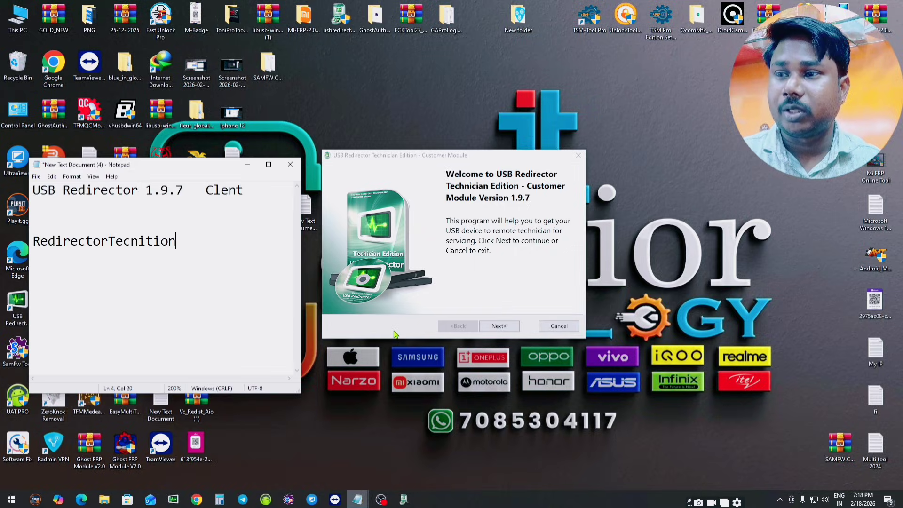
pyautogui.hotkey('alt', 'Tab')
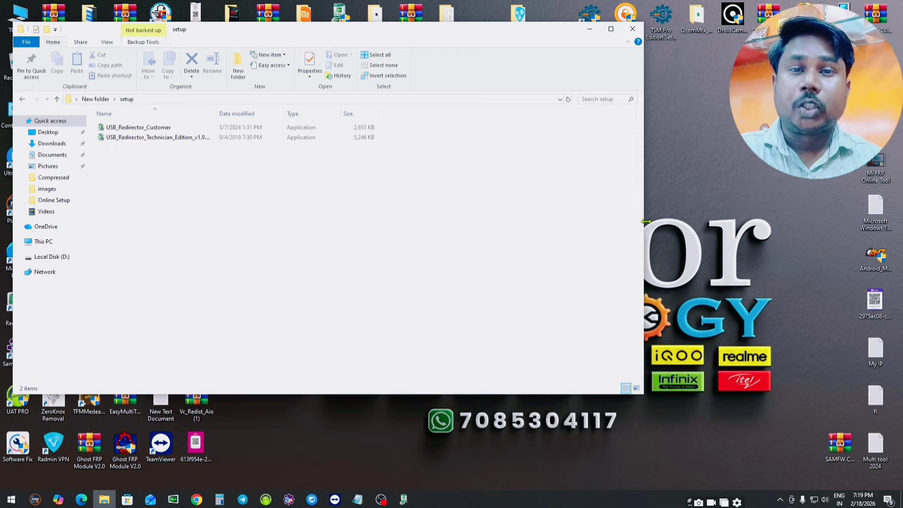
pyautogui.click(131, 138)
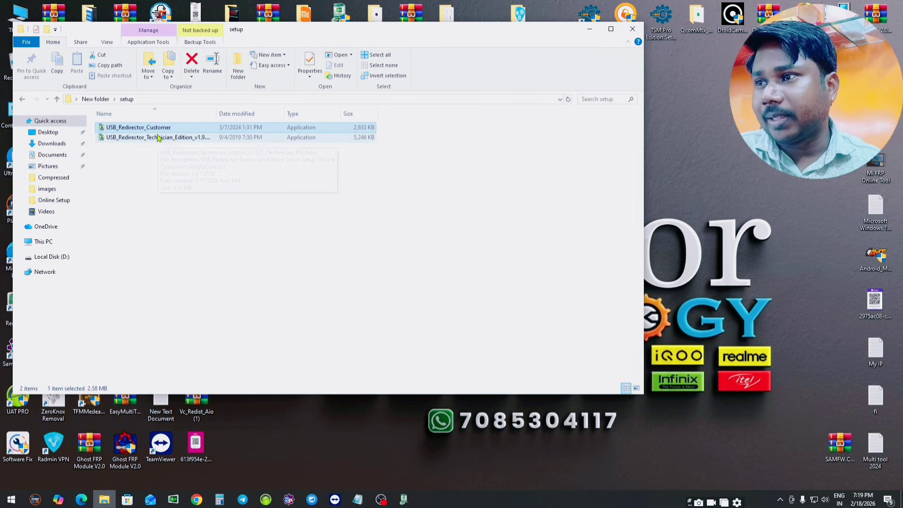
pyautogui.moveTo(127, 141); pyautogui.dragTo(189, 147)
pyautogui.doubleClick(190, 141)
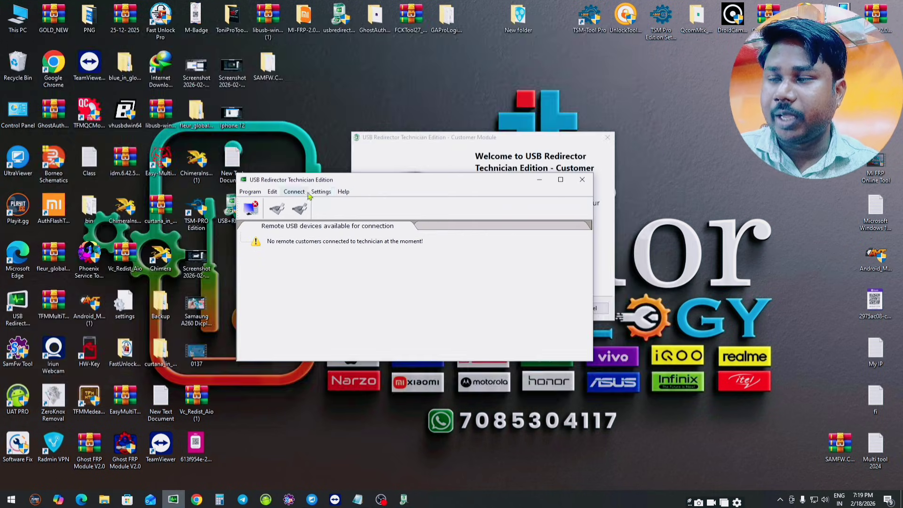
# Step: View the Technician Edition's license key entry dialog and close it without entering a key
pyautogui.click(343, 191)
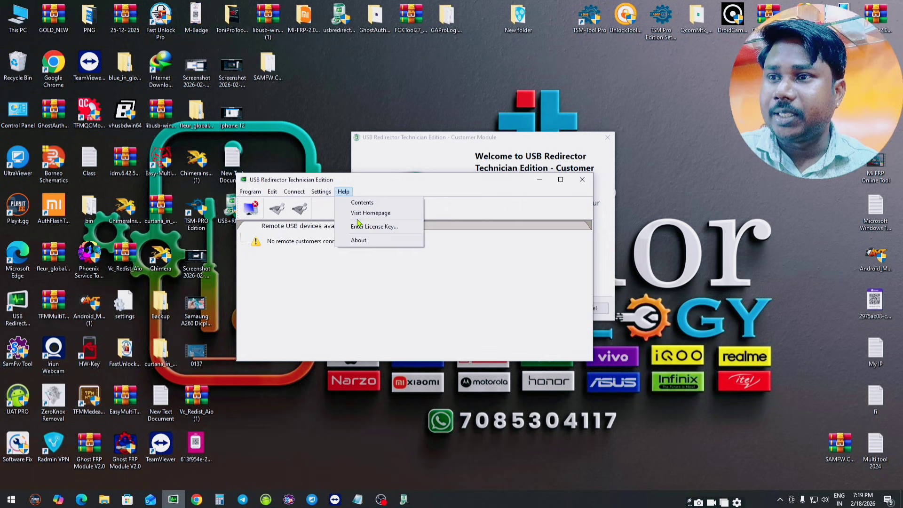
pyautogui.click(374, 228)
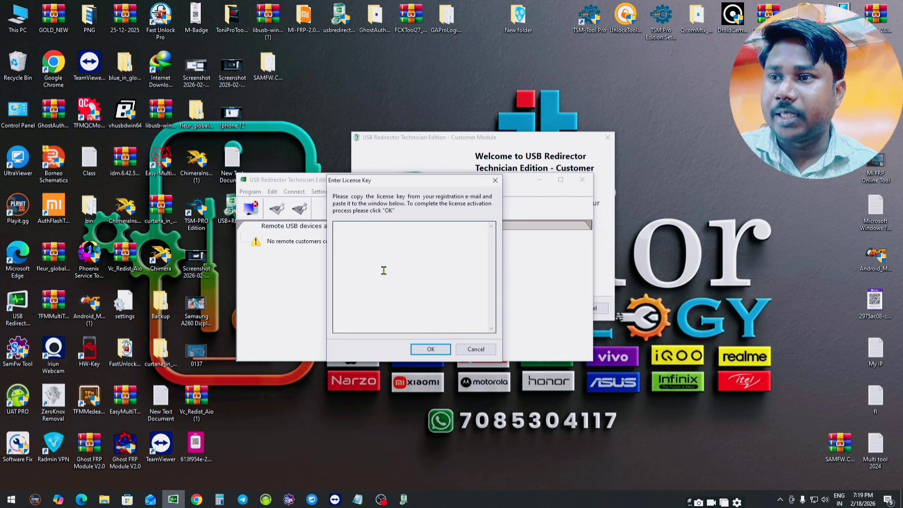
pyautogui.click(496, 180)
# Step: Arrange the Technician Edition and Customer Module windows so both are accessible
pyautogui.moveTo(452, 184); pyautogui.dragTo(341, 217)
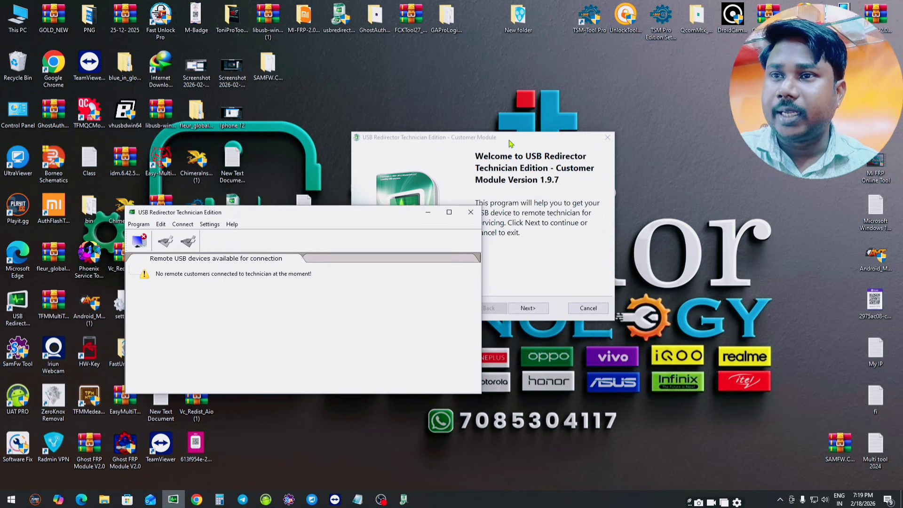
pyautogui.moveTo(510, 143); pyautogui.dragTo(561, 147)
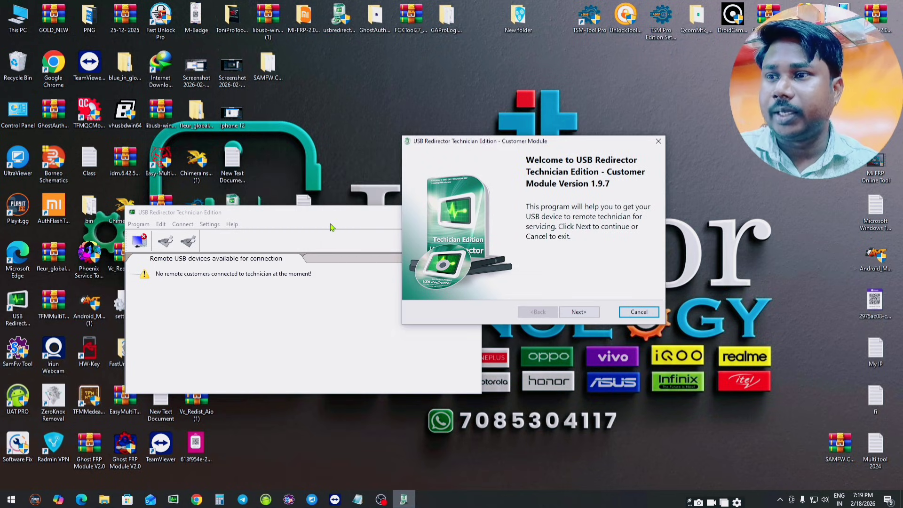
pyautogui.click(359, 214)
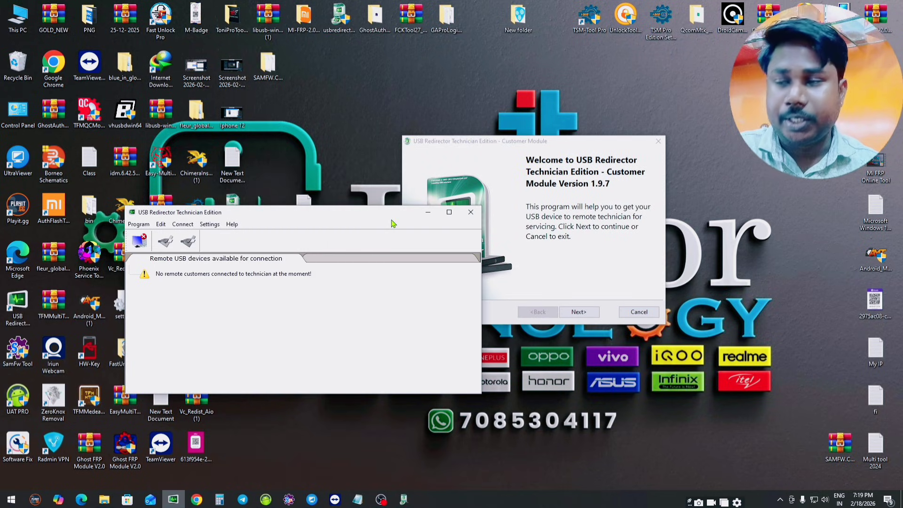
pyautogui.moveTo(319, 212); pyautogui.dragTo(293, 177)
pyautogui.click(658, 132)
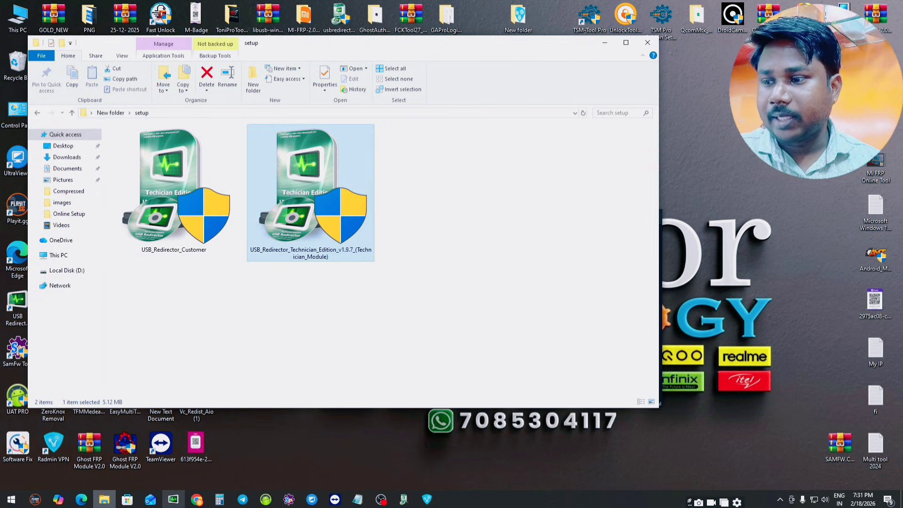
# Step: Bring up the Technician Edition window and minimize the setup folder holding the two installers
pyautogui.click(174, 499)
pyautogui.moveTo(362, 184); pyautogui.dragTo(571, 208)
pyautogui.click(165, 227)
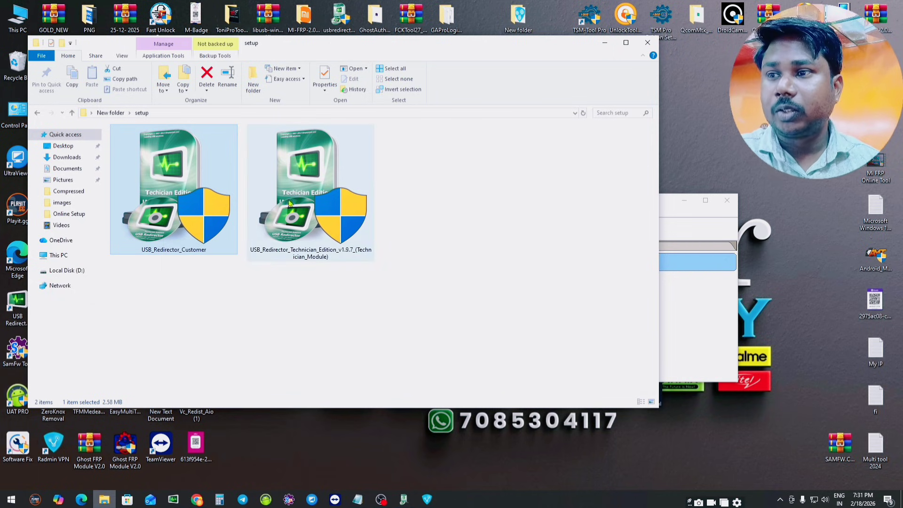
pyautogui.click(603, 44)
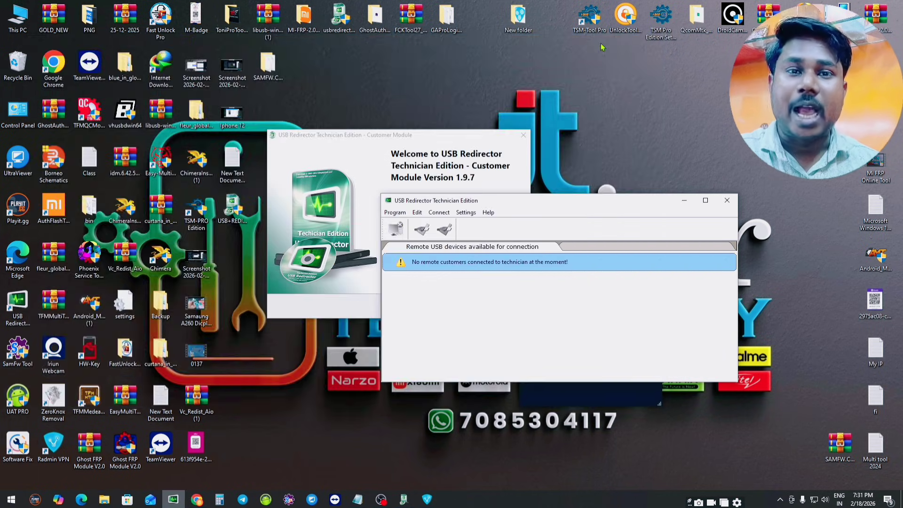
# Step: Separate the two USB Redirector windows and advance the Customer Module to its remote technician address page
pyautogui.moveTo(475, 201); pyautogui.dragTo(48, 287)
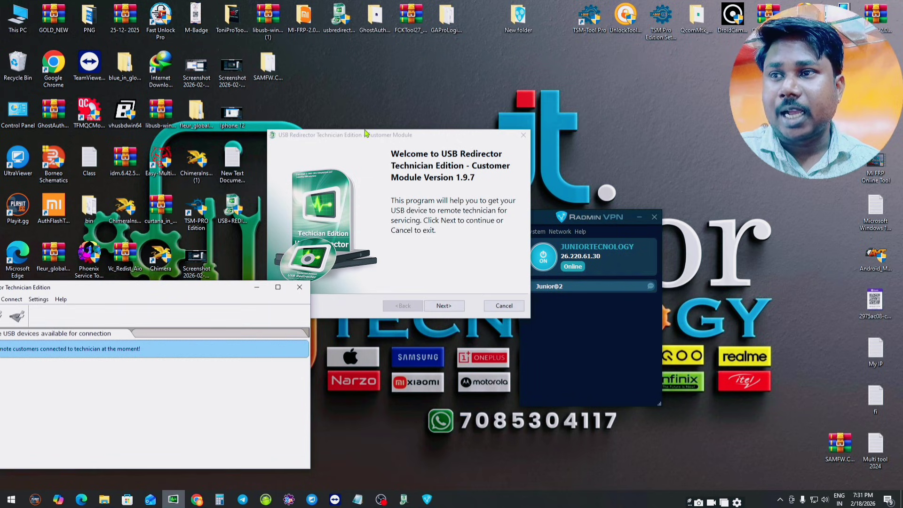
pyautogui.moveTo(365, 133); pyautogui.dragTo(439, 154)
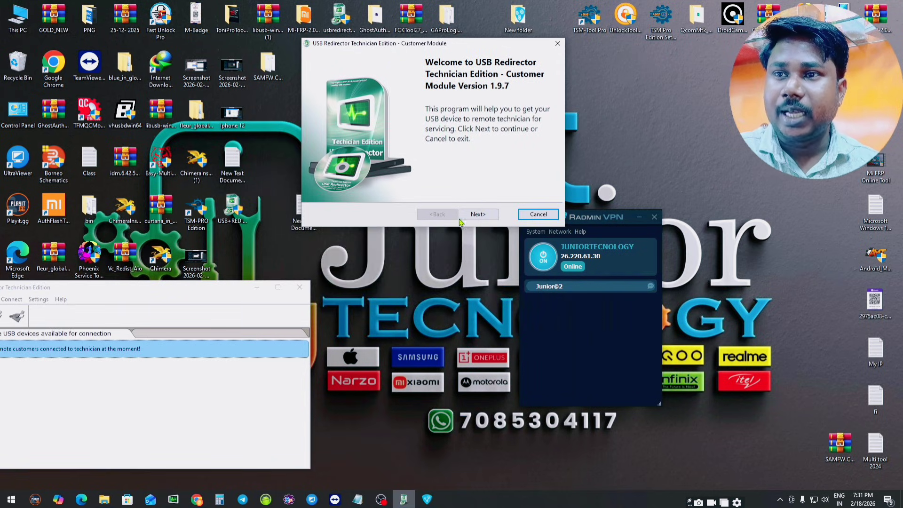
pyautogui.click(477, 214)
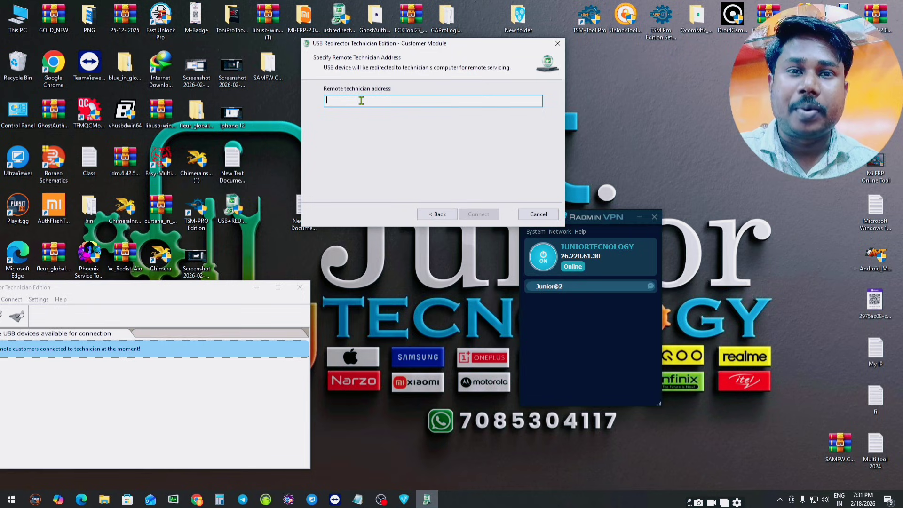
# Step: Reposition the Radmin VPN window, view its network creation form and close it without creating a network
pyautogui.moveTo(592, 217); pyautogui.dragTo(521, 251)
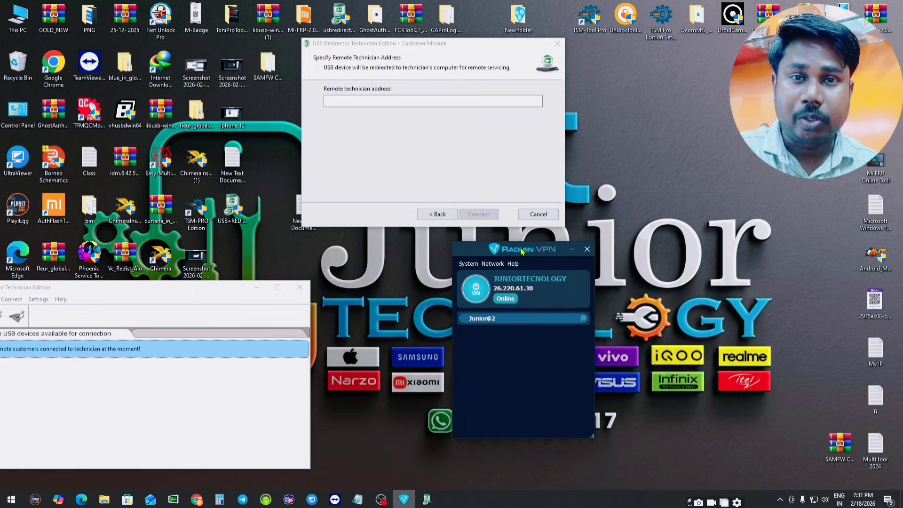
pyautogui.moveTo(521, 251); pyautogui.dragTo(469, 245)
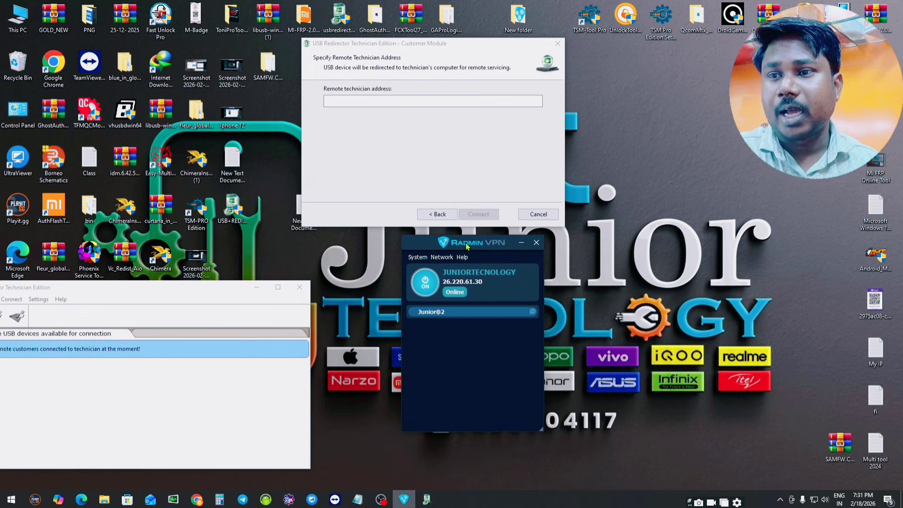
pyautogui.click(441, 257)
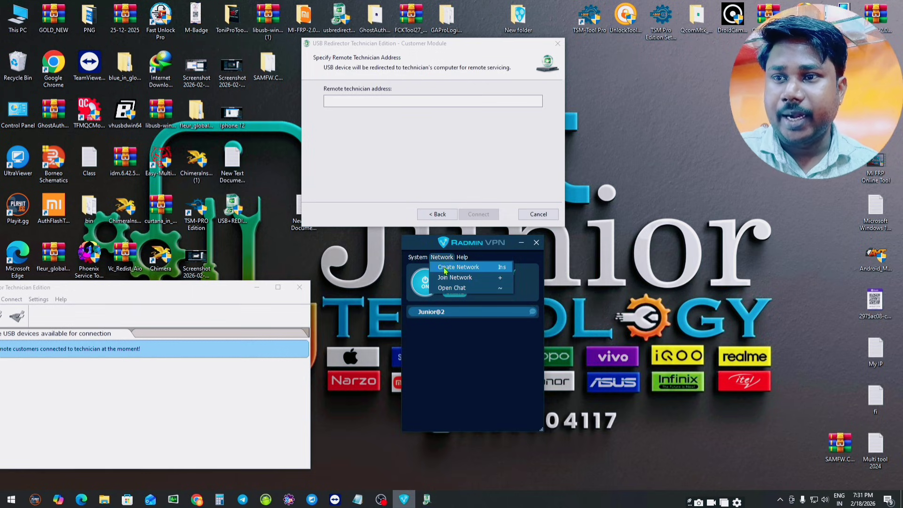
pyautogui.click(476, 270)
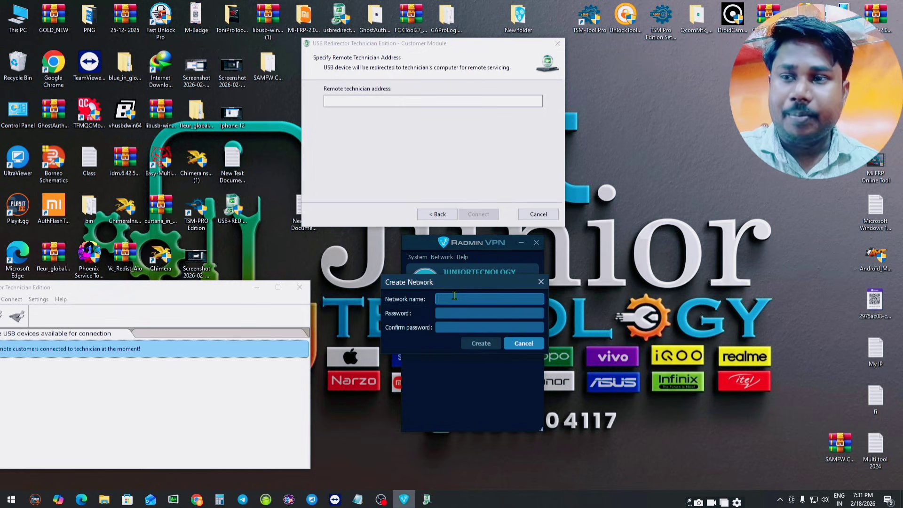
pyautogui.click(449, 327)
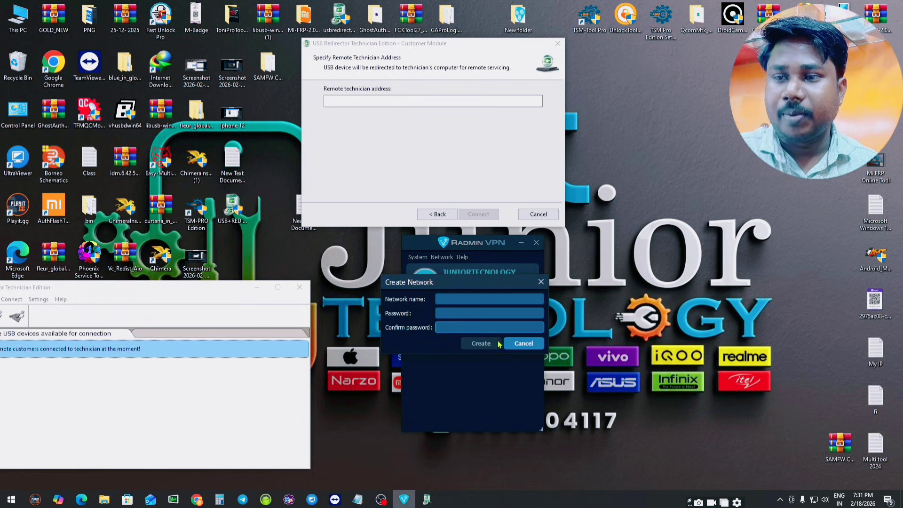
pyautogui.click(527, 344)
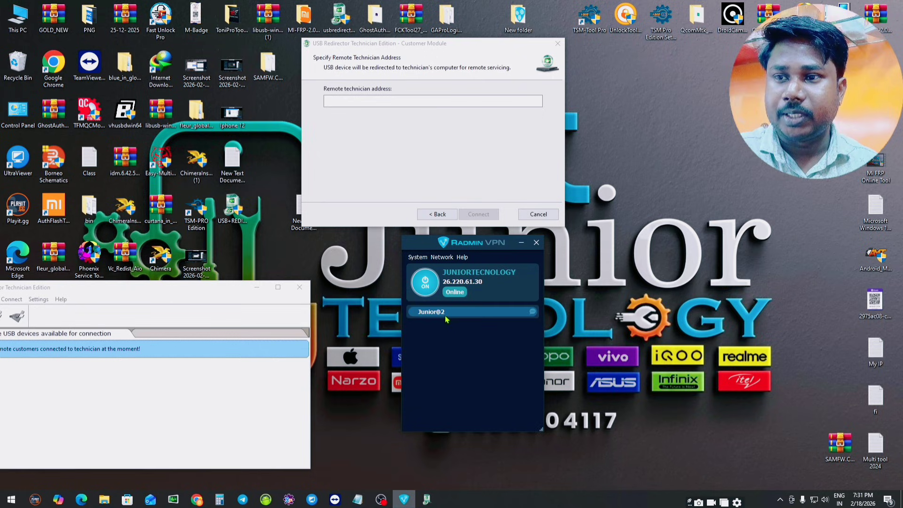
# Step: Copy the network name of the Junior@2 entry in Radmin VPN
pyautogui.rightClick(436, 318)
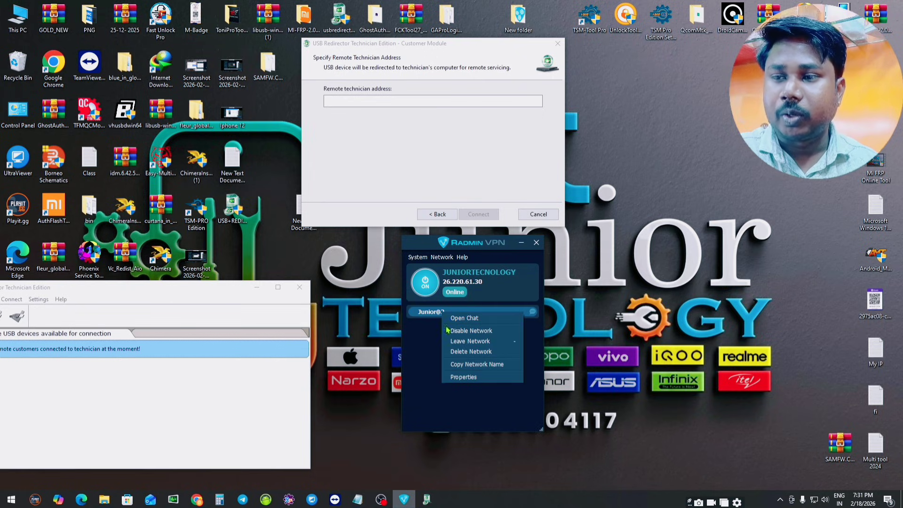
pyautogui.click(427, 322)
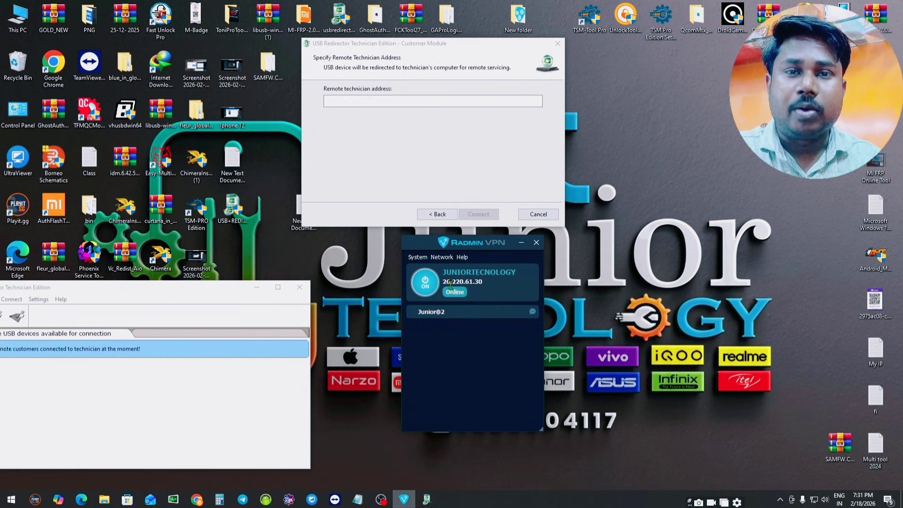
pyautogui.rightClick(447, 314)
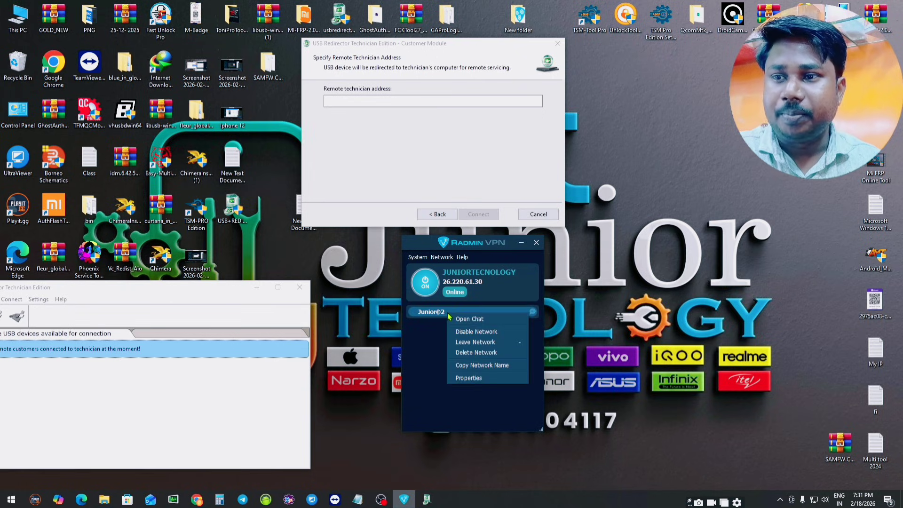
pyautogui.click(481, 366)
# Step: Move the Radmin VPN window closer to the Customer Module and request to join the private network Junior@2 with its network password
pyautogui.moveTo(457, 249); pyautogui.dragTo(474, 252)
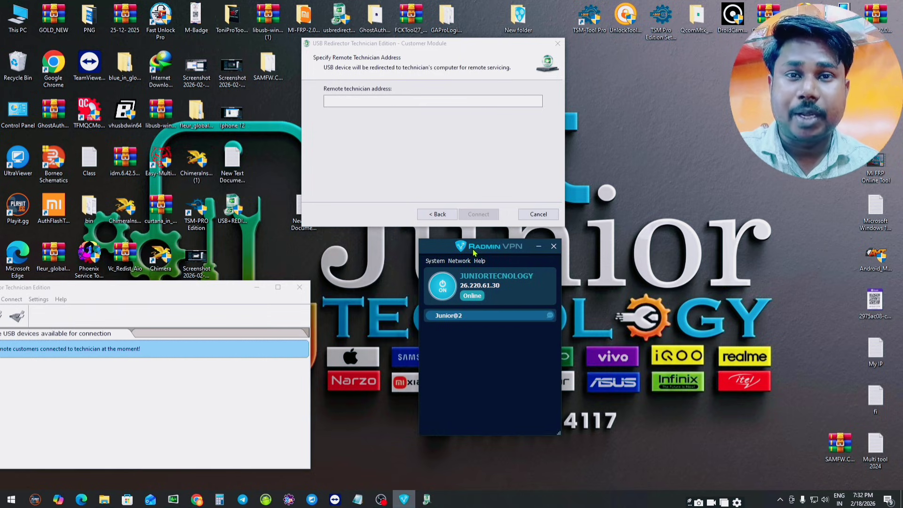
pyautogui.moveTo(473, 253); pyautogui.dragTo(508, 227)
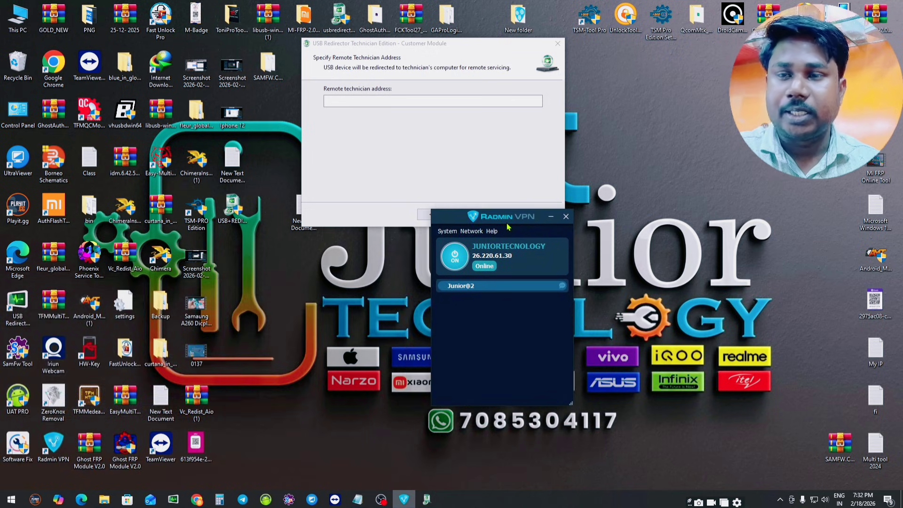
pyautogui.click(472, 232)
pyautogui.click(485, 252)
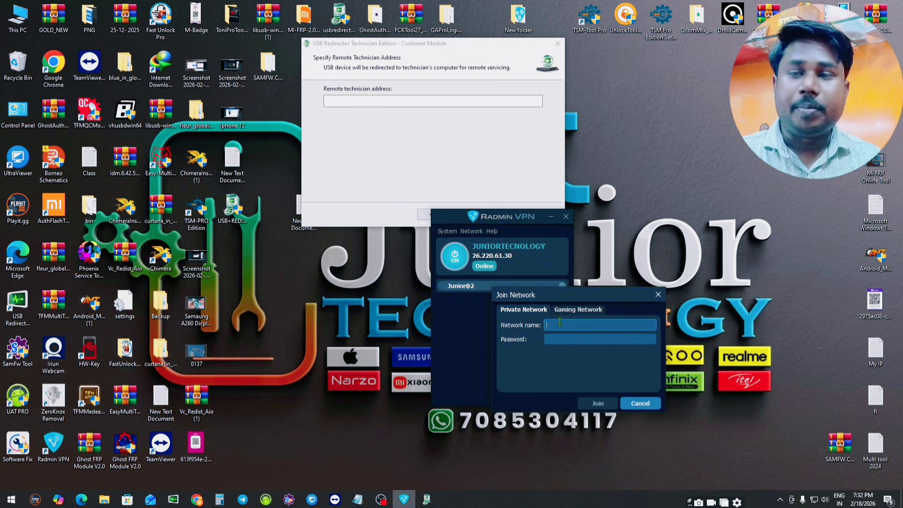
pyautogui.hotkey('ctrl', 'v')
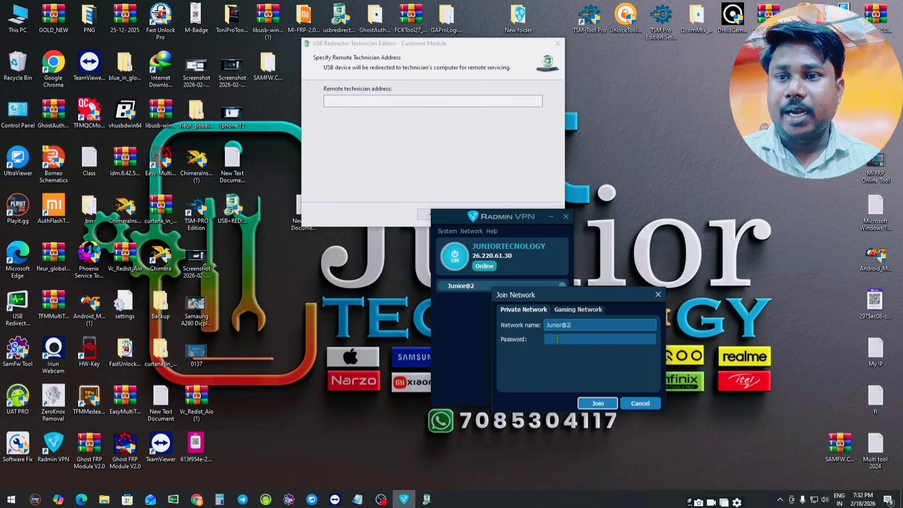
pyautogui.click(557, 338)
pyautogui.hotkey('ctrl', 'v')
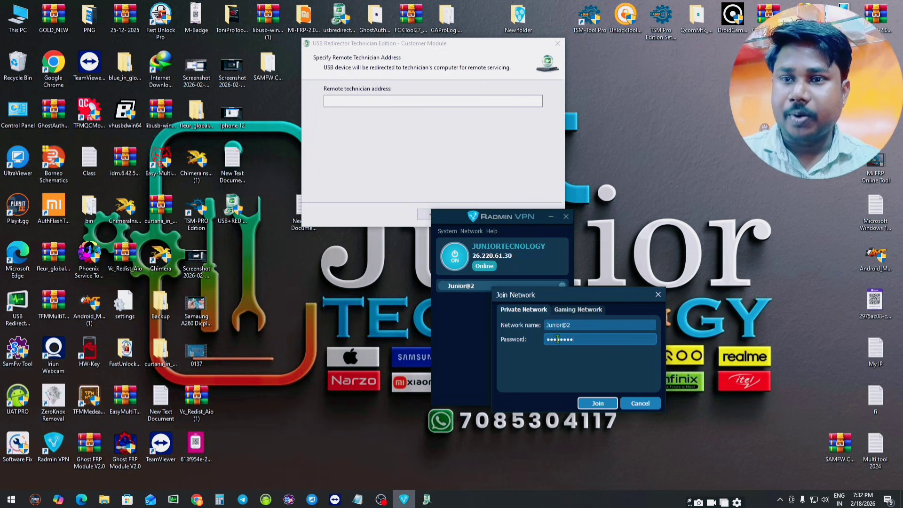
pyautogui.click(590, 407)
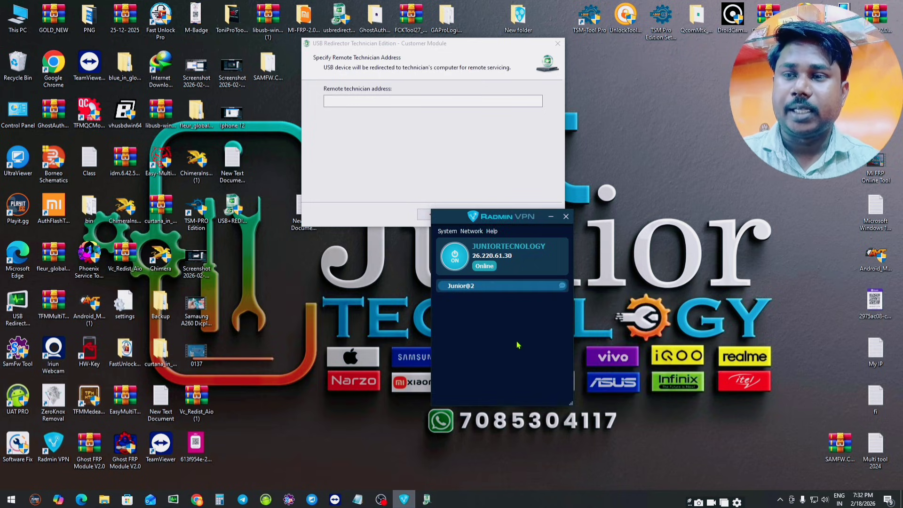
# Step: Copy the Radmin VPN address 26.220.61.30 into the Customer Module as the remote technician address and start connecting
pyautogui.doubleClick(500, 256)
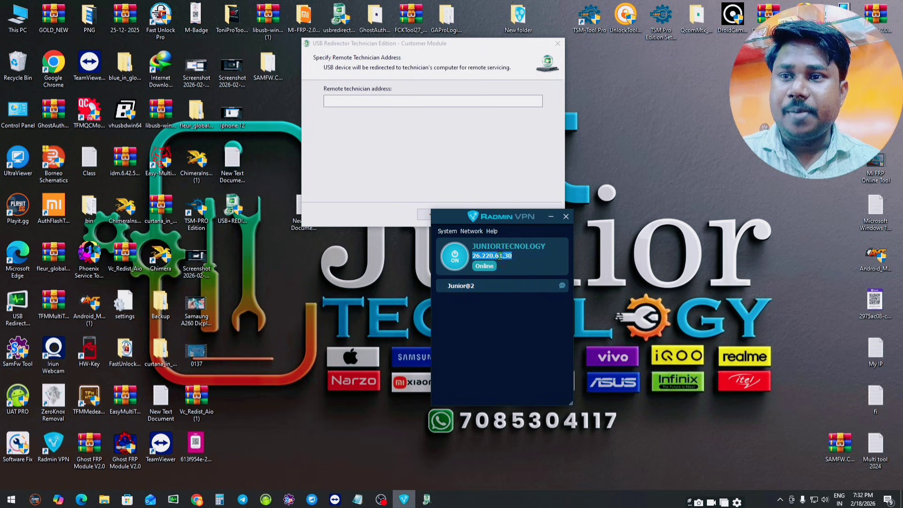
pyautogui.rightClick(536, 305)
pyautogui.click(489, 255)
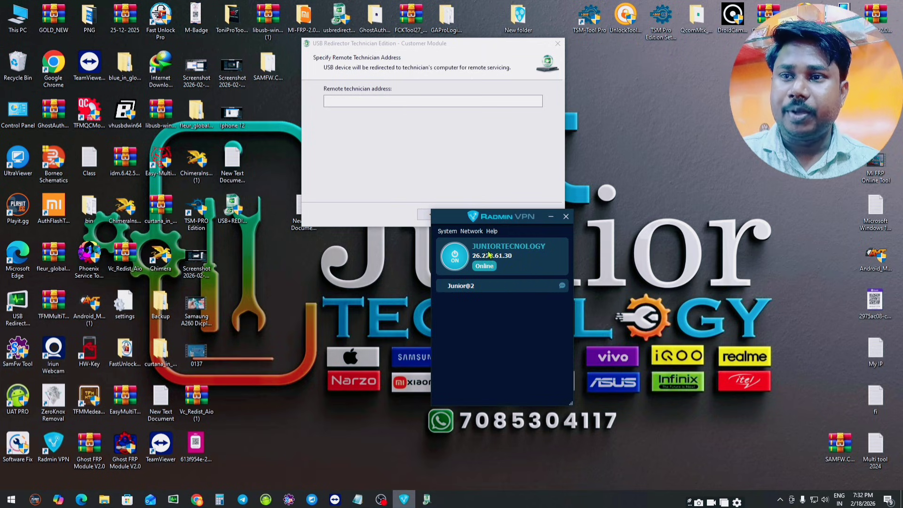
pyautogui.doubleClick(490, 255)
pyautogui.doubleClick(492, 255)
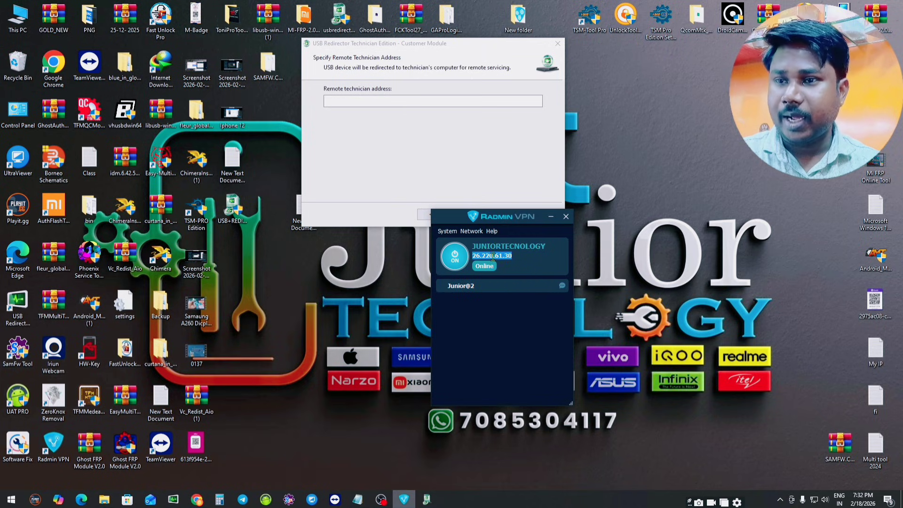
pyautogui.click(421, 100)
pyautogui.hotkey('ctrl', 'v')
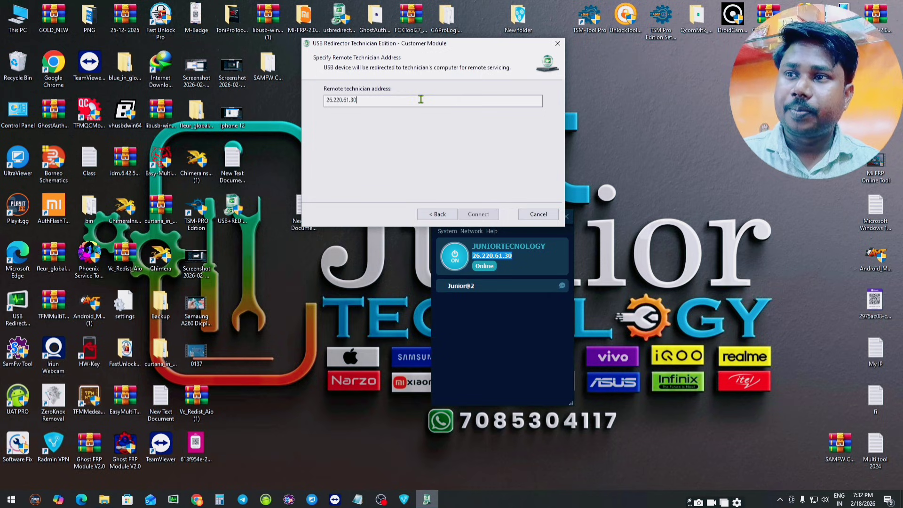
pyautogui.click(479, 214)
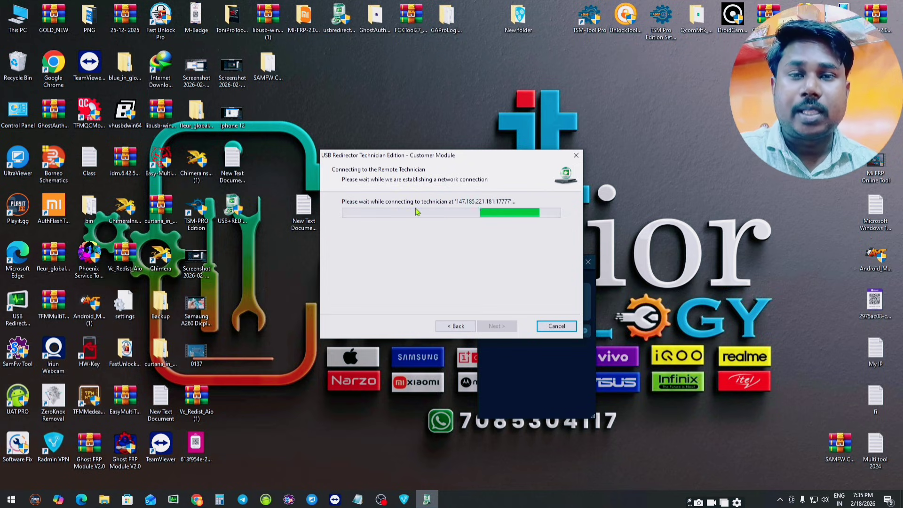
# Step: Cancel the Customer Module's pending connection to the technician and close it along with the Radmin VPN window
pyautogui.click(556, 326)
pyautogui.click(486, 271)
pyautogui.click(572, 263)
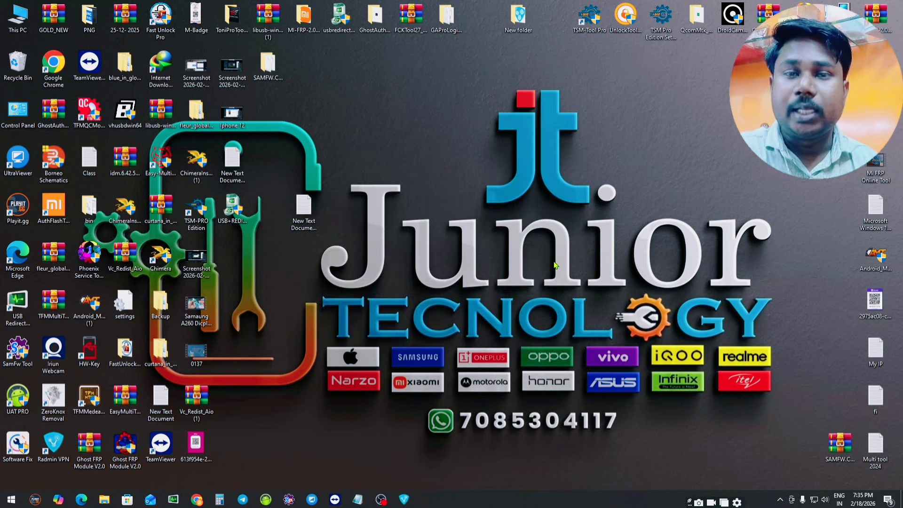
# Step: Open the blank New Text Document (4) from the desktop and bring up Device Manager in Computer Management
pyautogui.doubleClick(303, 221)
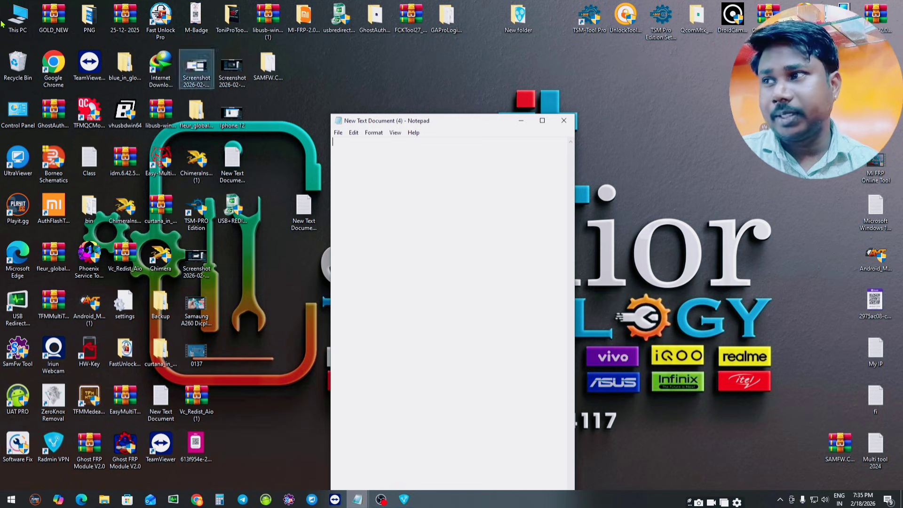
pyautogui.rightClick(15, 9)
pyautogui.click(41, 34)
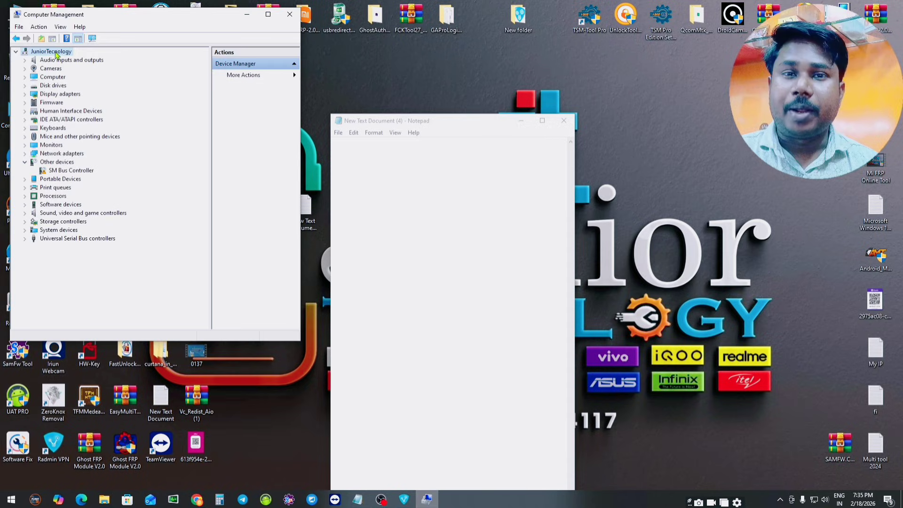
# Step: Move the Computer Management window lower and inspect the phone under Portable Devices and its device options
pyautogui.moveTo(50, 18); pyautogui.dragTo(57, 49)
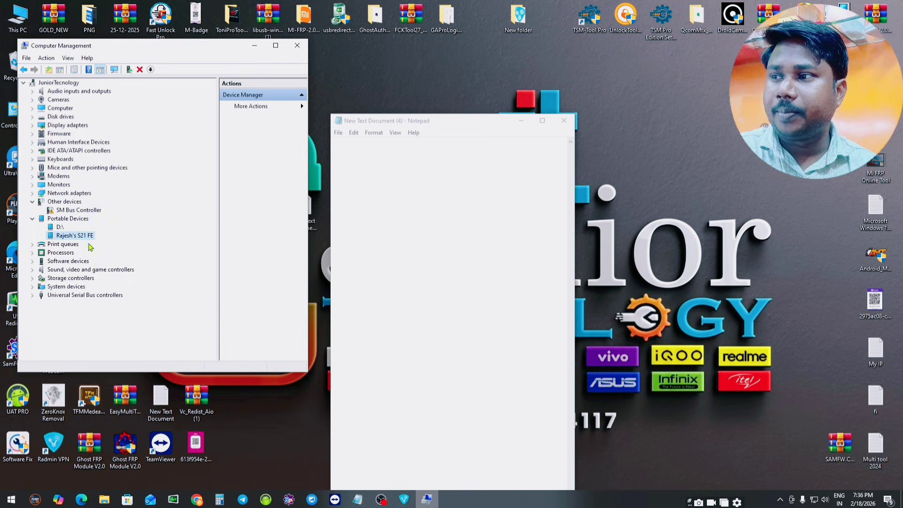
pyautogui.rightClick(73, 239)
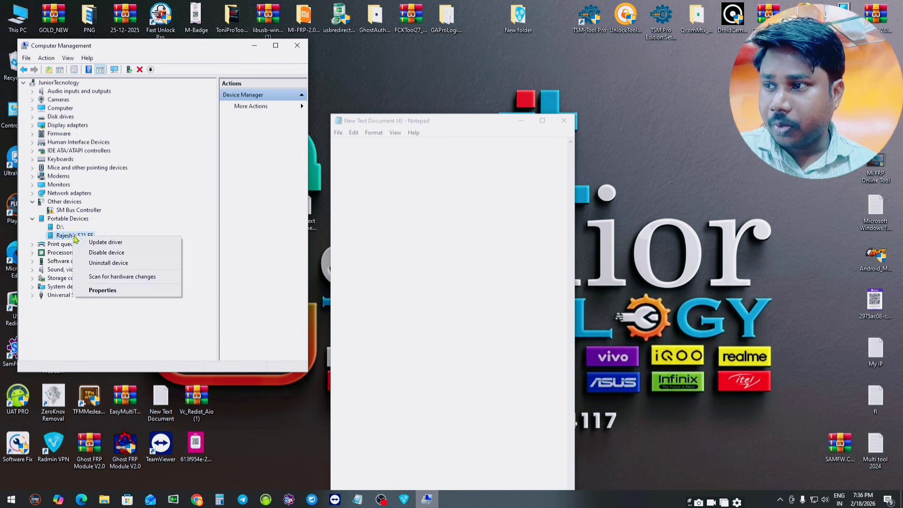
pyautogui.click(263, 252)
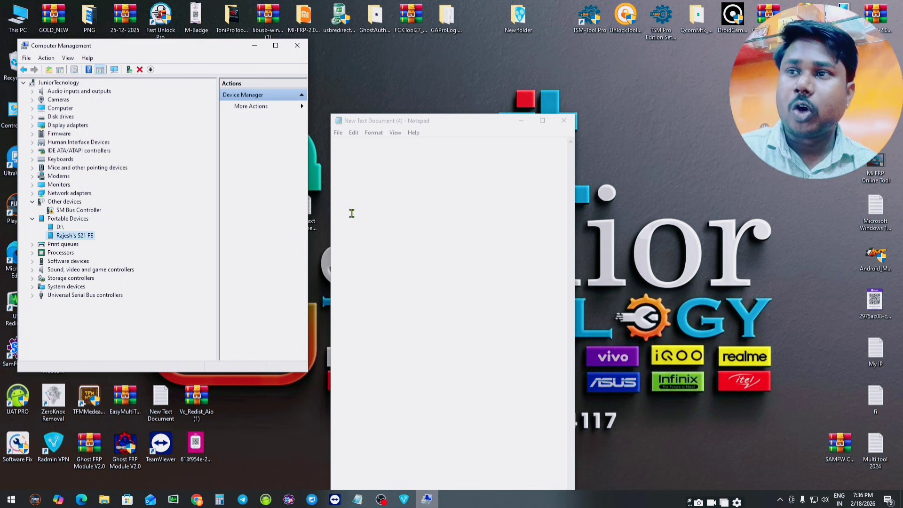
# Step: Write the line "MTP Qcom Odin ADb" in the blank text document at an enlarged text size, followed by two line breaks
pyautogui.click(385, 183)
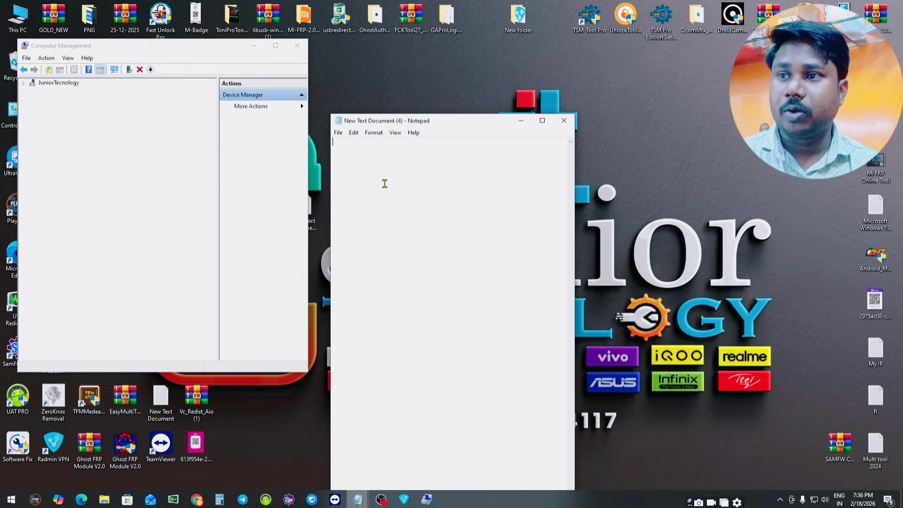
pyautogui.write('MTP ')
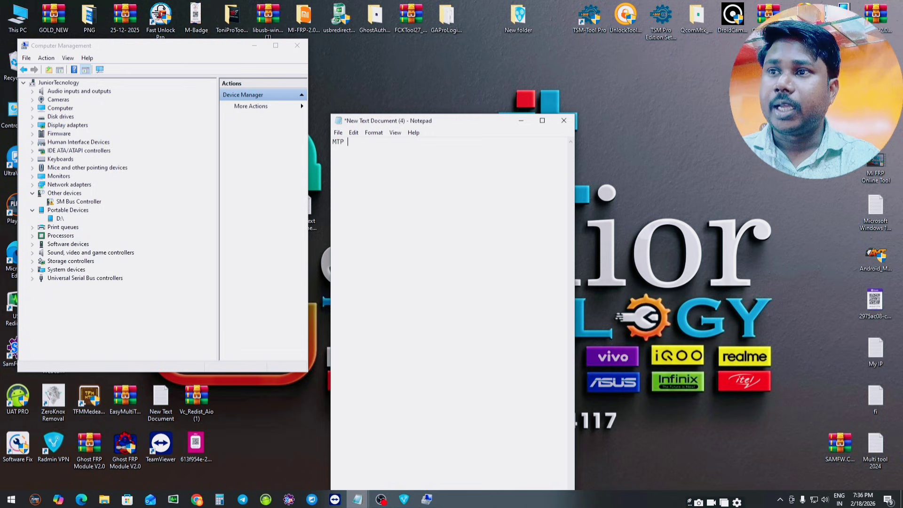
pyautogui.write('Q')
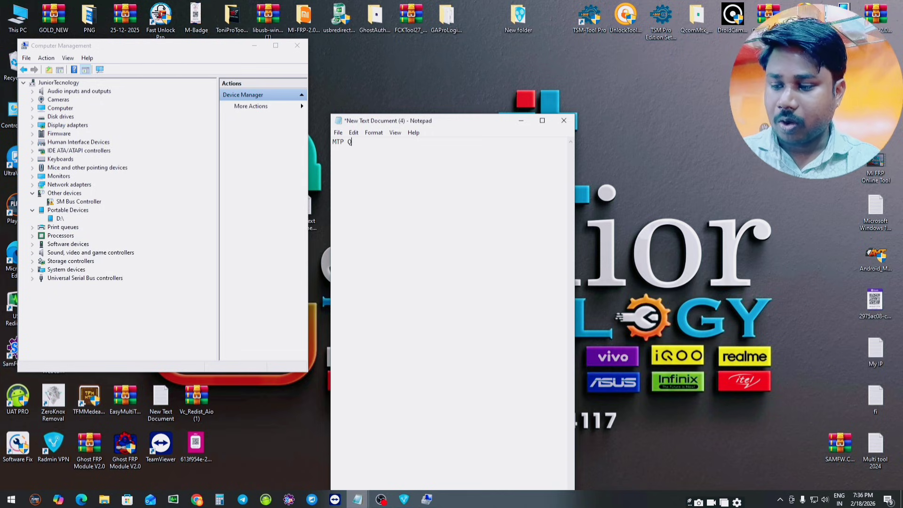
pyautogui.write('com')
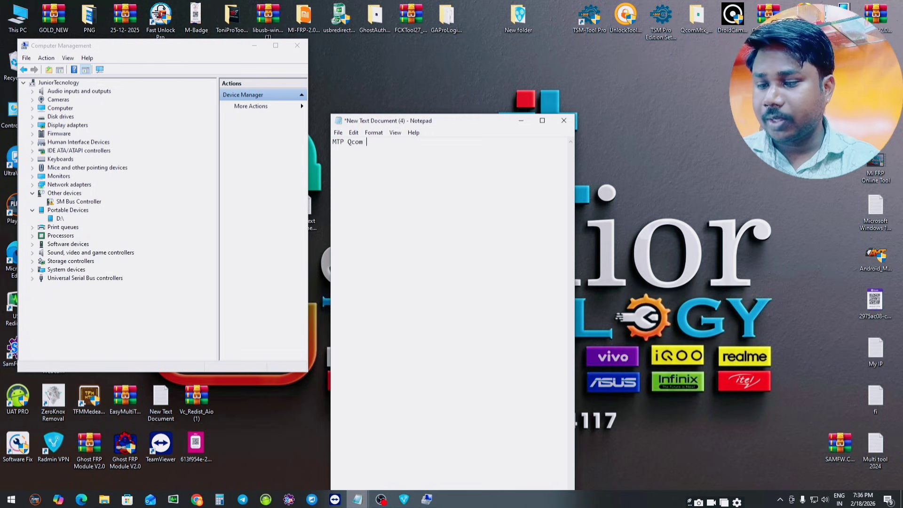
pyautogui.write(' Od')
pyautogui.scroll(20, 452, 301)
pyautogui.write('in AD')
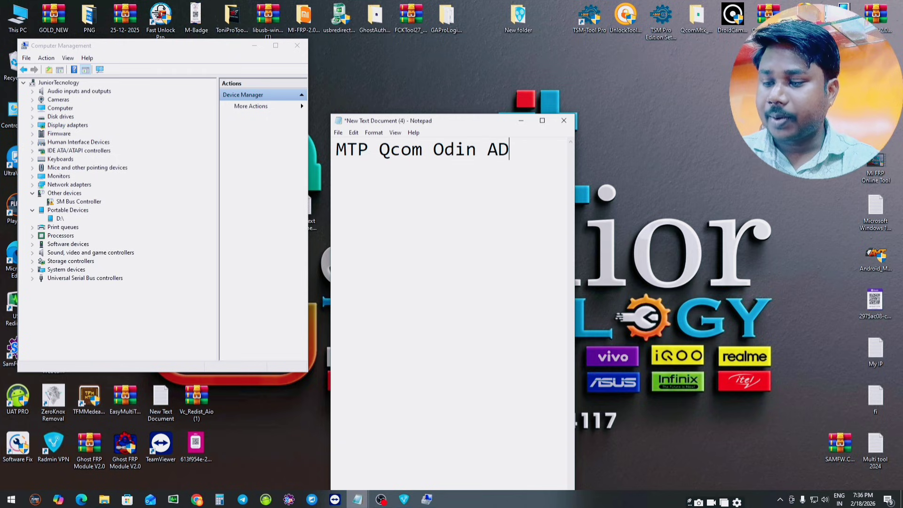
pyautogui.write('b')
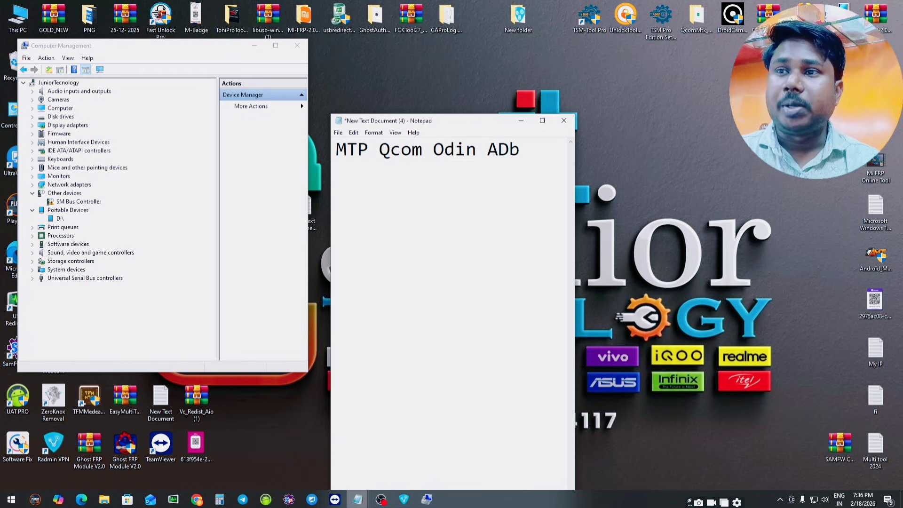
pyautogui.press('Return')
pyautogui.press('Return')
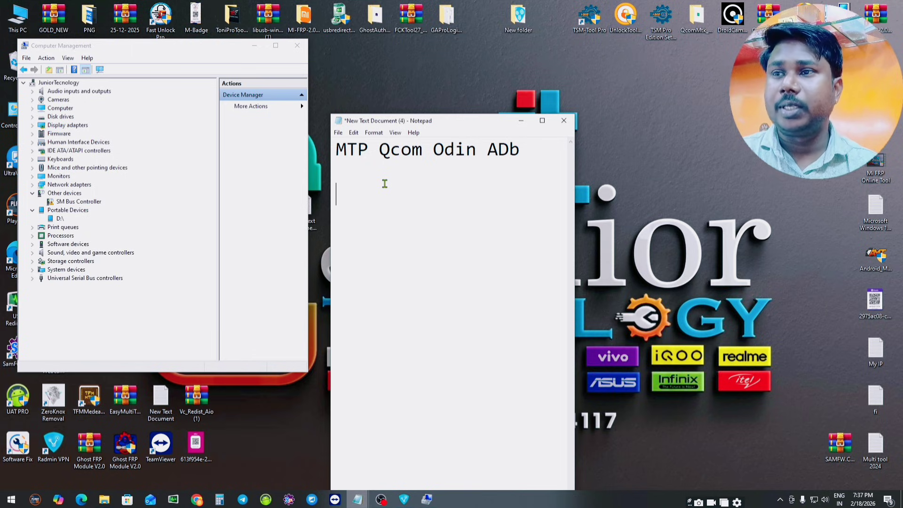
# Step: Highlight the line of connection modes in the note and switch to the USB Redirector Technician Edition window
pyautogui.moveTo(336, 146); pyautogui.dragTo(510, 139)
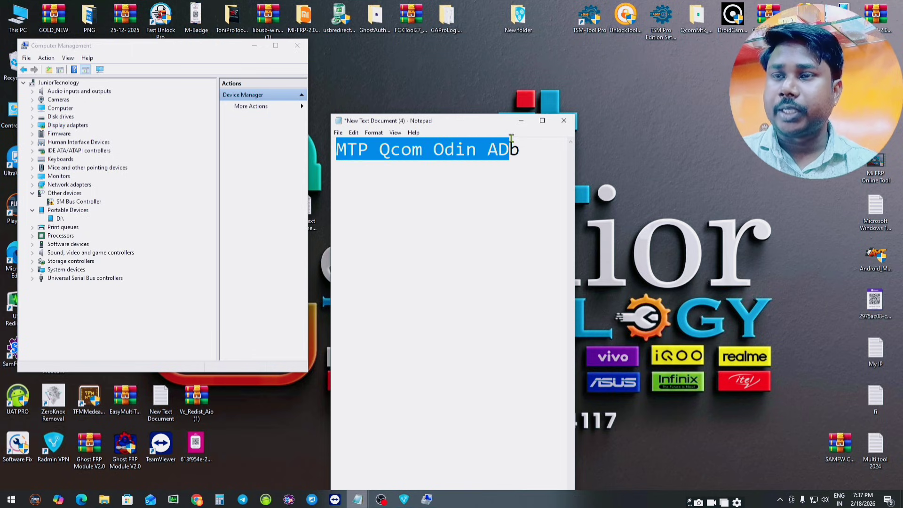
pyautogui.click(173, 499)
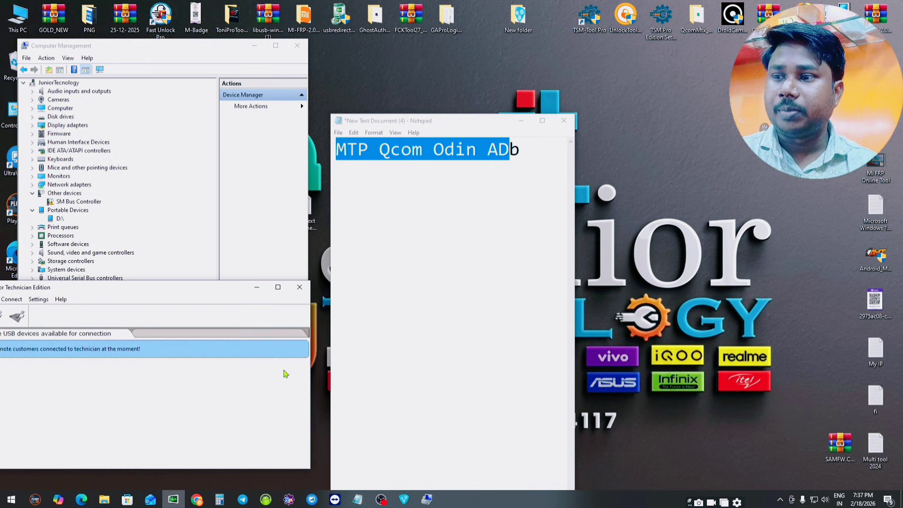
# Step: Minimize the USB Redirector Technician Edition window and add the line "Mtk Brom Mode" to the note, one blank line below the connection modes
pyautogui.click(257, 287)
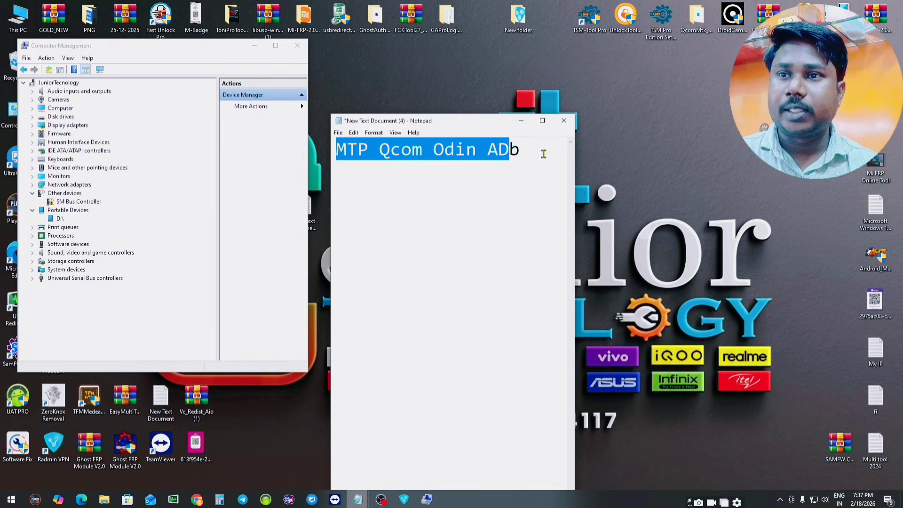
pyautogui.click(543, 153)
pyautogui.press('Return')
pyautogui.press('Return')
pyautogui.write('Mtk Brom Mode')
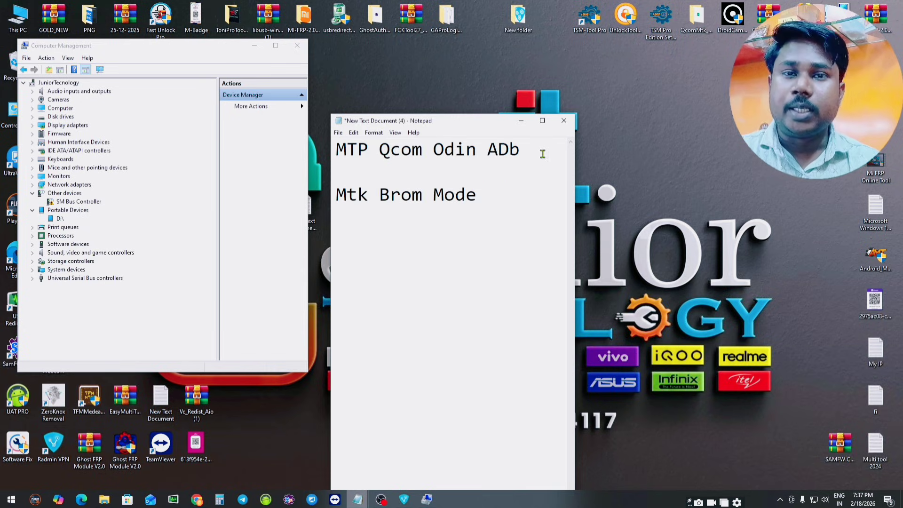
# Step: Highlight the "Mtk Brom Mode" line in the note, followed by the "MTP Qcom Odin ADb" line
pyautogui.moveTo(335, 194); pyautogui.dragTo(476, 189)
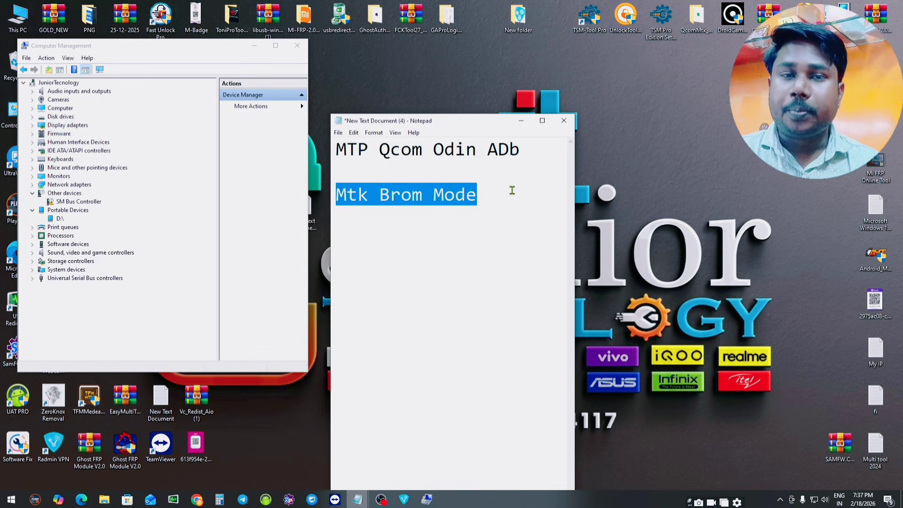
pyautogui.press('Left')
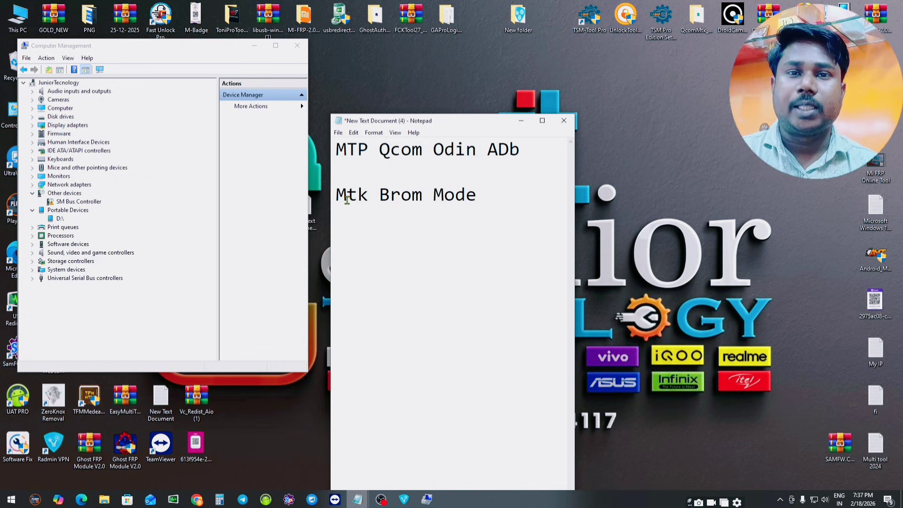
pyautogui.moveTo(336, 194); pyautogui.dragTo(475, 188)
pyautogui.click(518, 150)
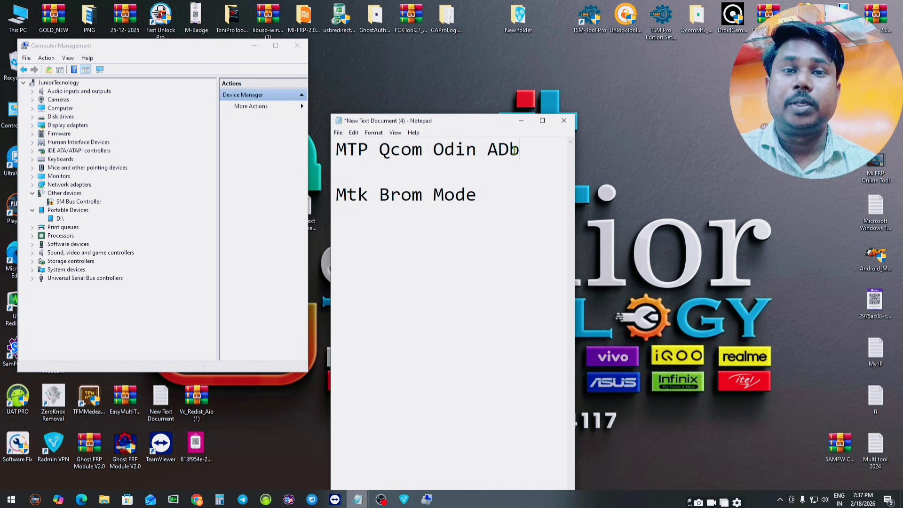
pyautogui.moveTo(336, 149); pyautogui.dragTo(534, 137)
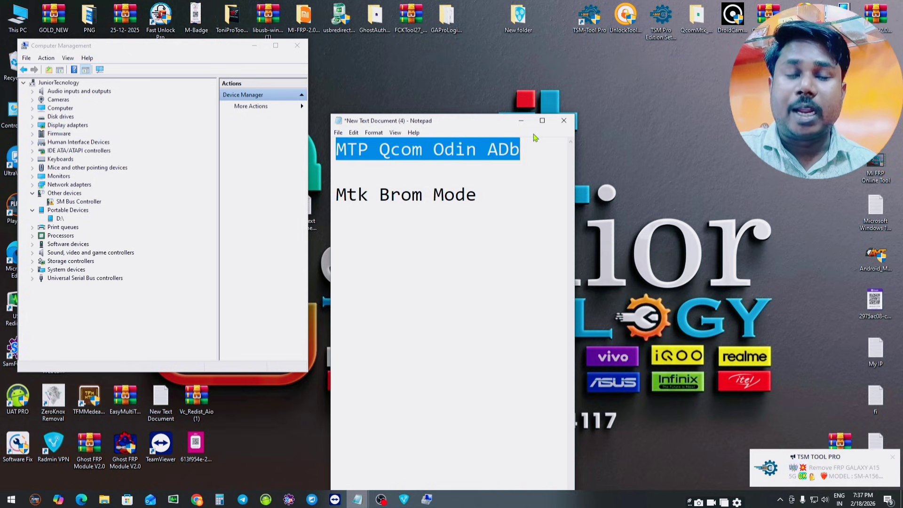